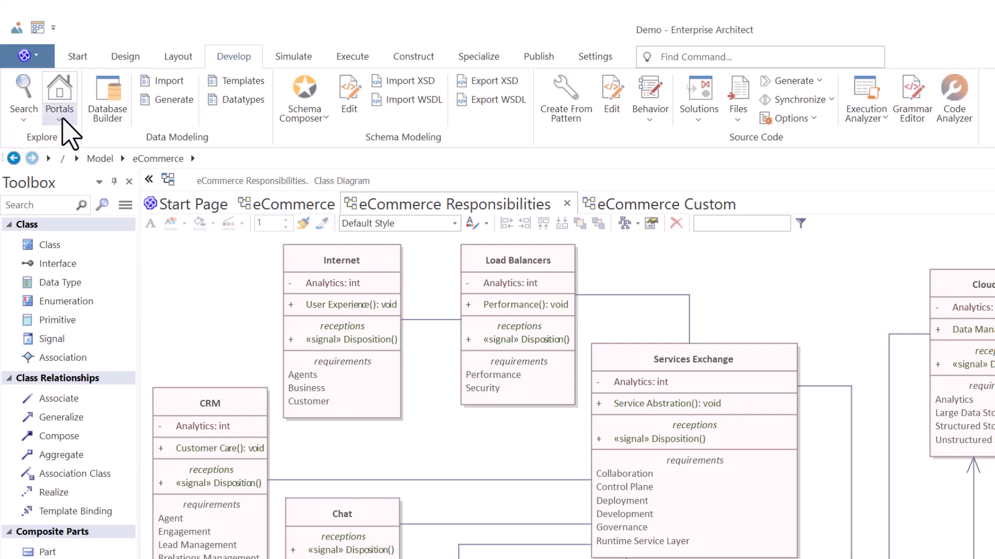
left_click(78, 56)
left_click(116, 55)
left_click(178, 56)
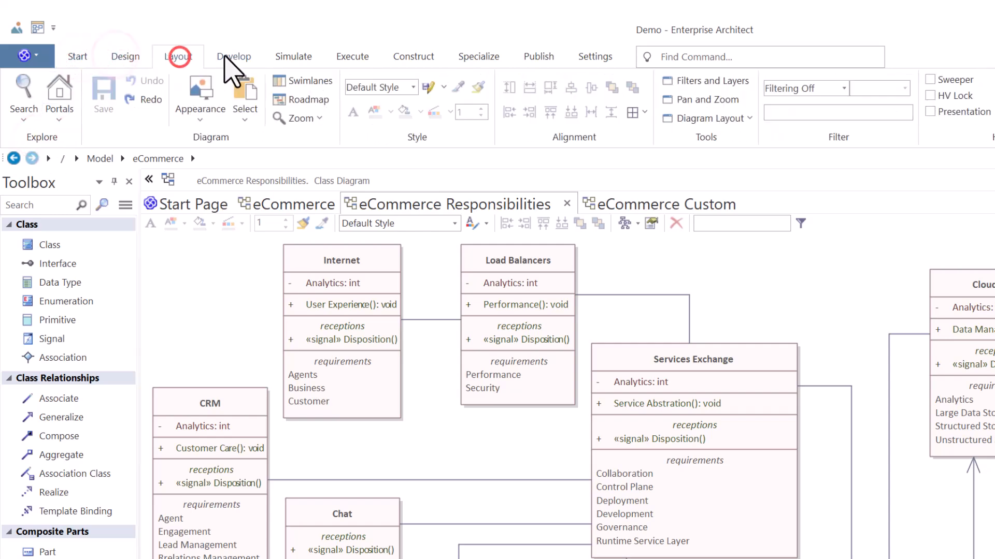
left_click(232, 56)
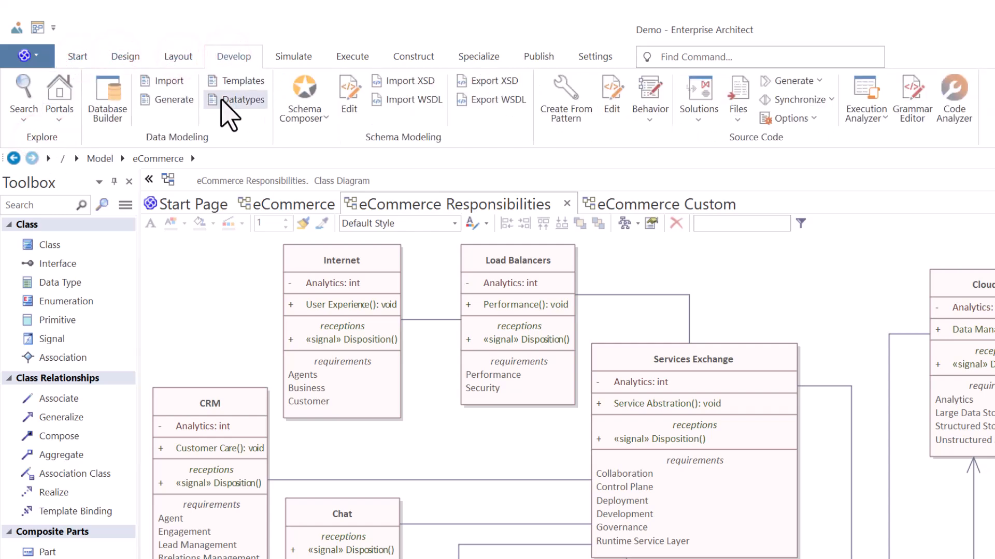
left_click(217, 137)
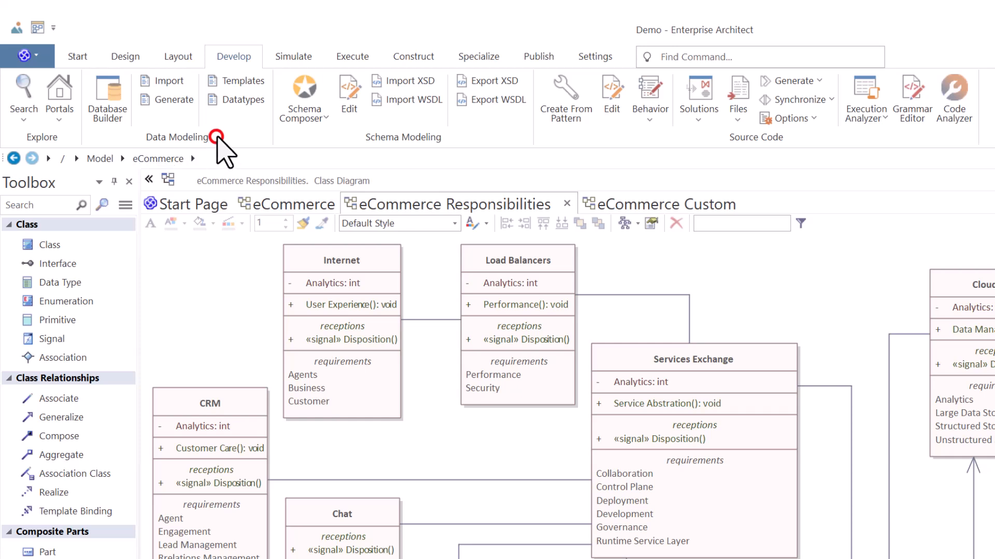
left_click(456, 139)
left_click(626, 146)
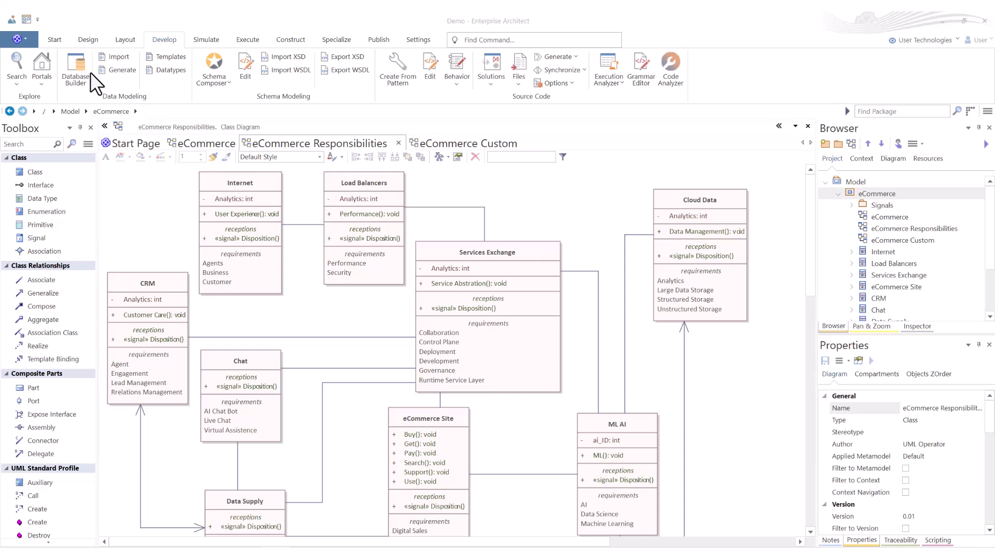
Step: Open the Database Builder and review its Constraints/Indexes, SQL Scratch Pad, Database Compare and Execute DDL pages
left_click(76, 60)
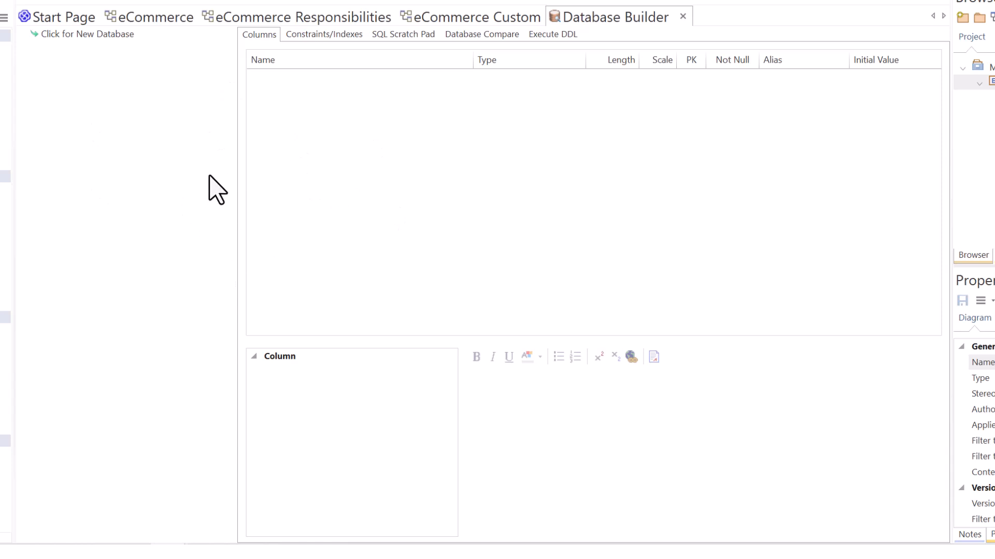
left_click(317, 38)
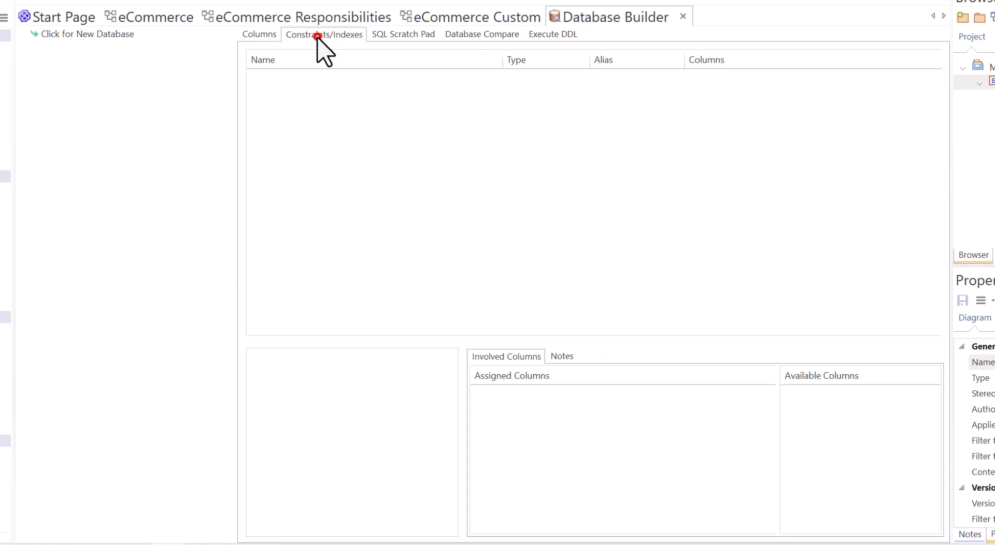
left_click(392, 34)
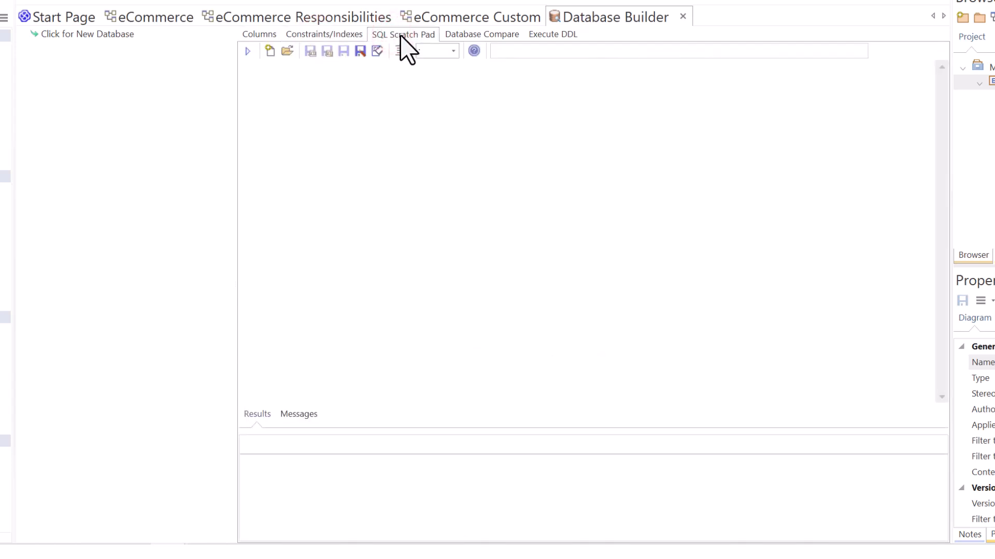
left_click(484, 34)
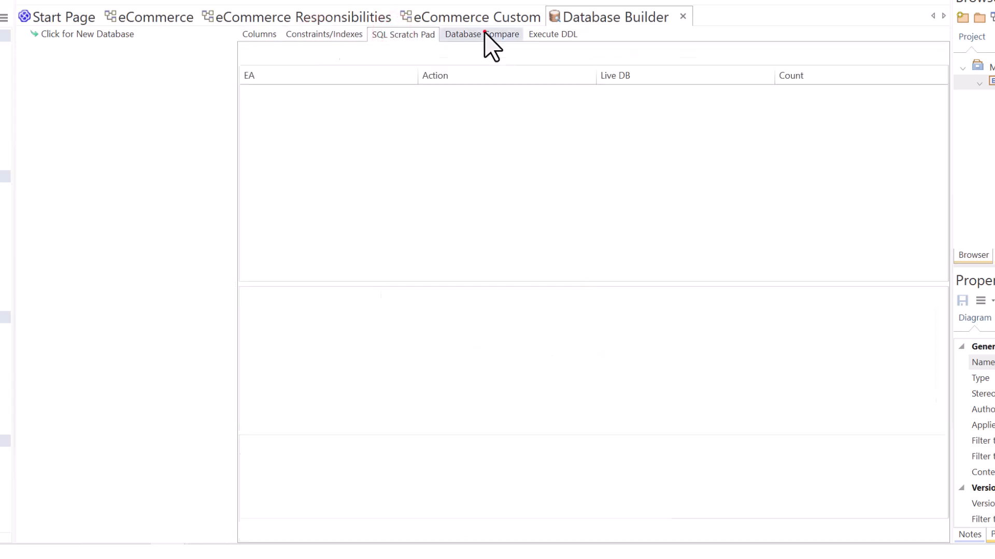
left_click(548, 36)
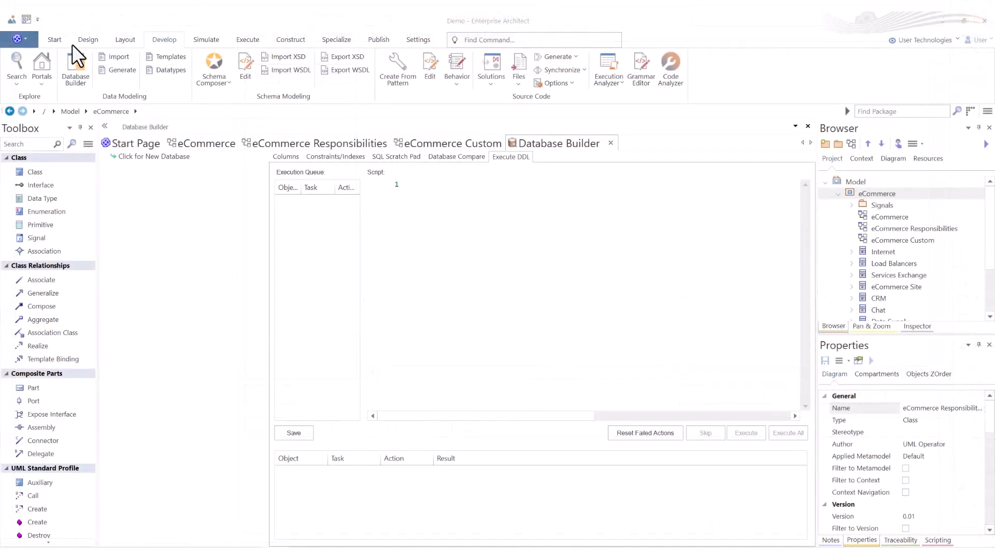
Step: Open the online Enterprise Architect User Guide from the application's help system
left_click(51, 39)
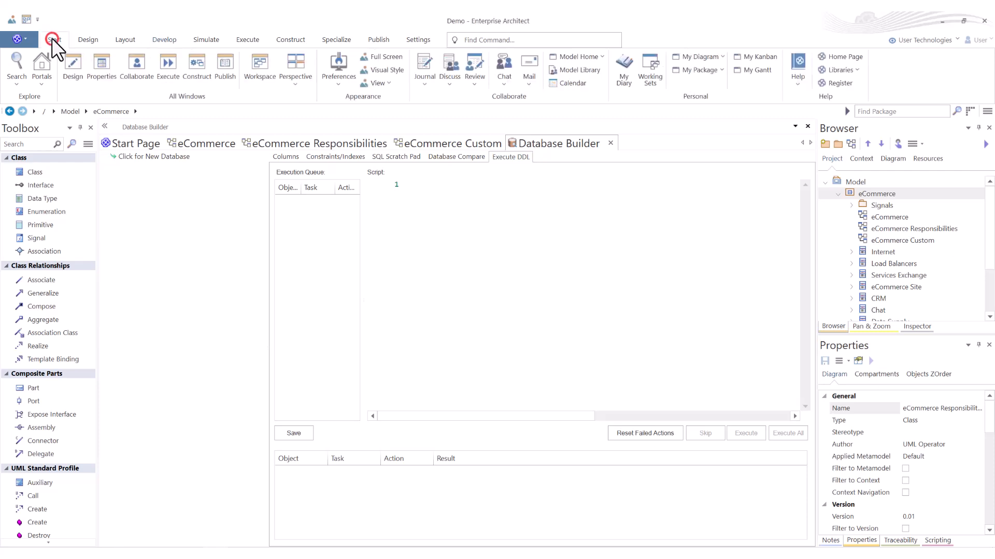
left_click(797, 76)
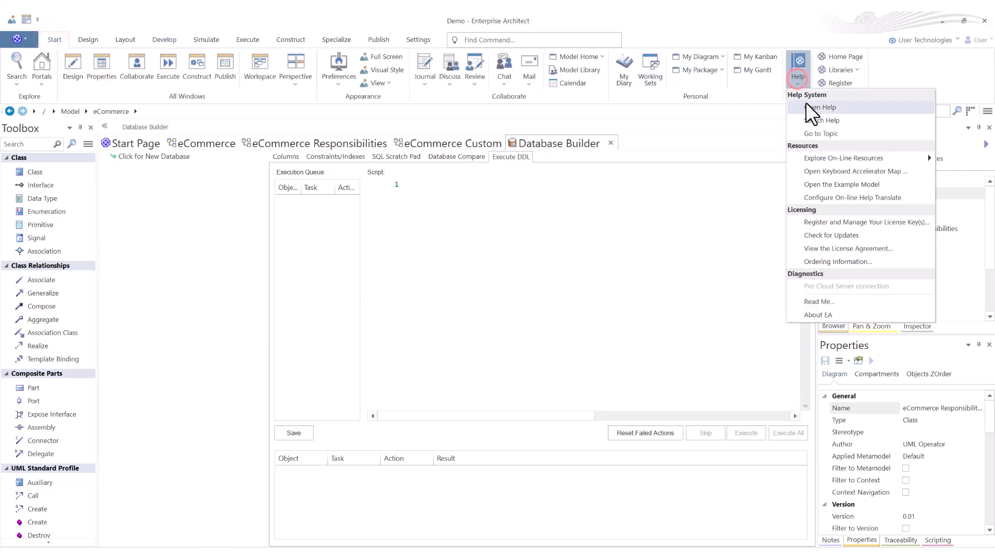
left_click(821, 107)
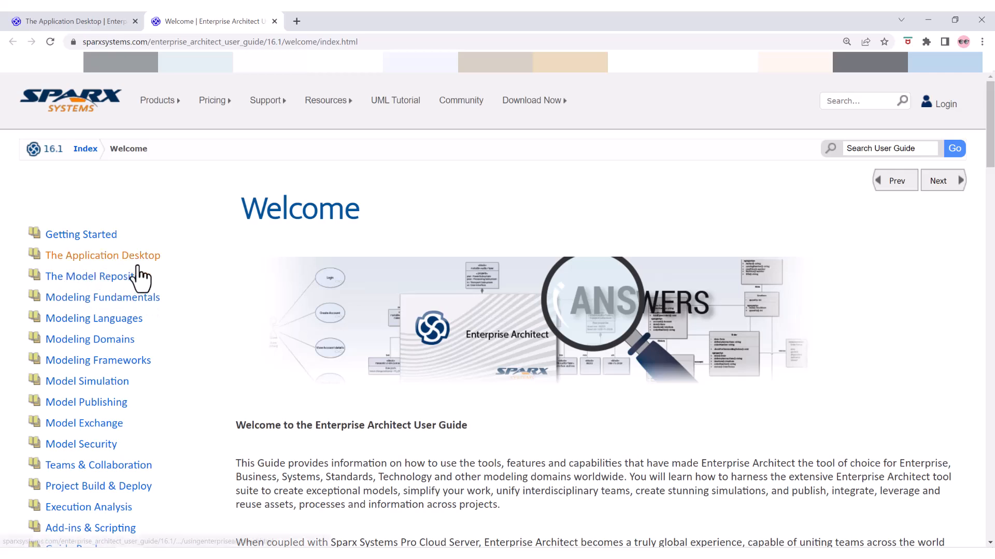
Step: Go through The Application Desktop and The Ribbon Menu to the Develop Ribbon topic and read its panel descriptions
left_click(107, 254)
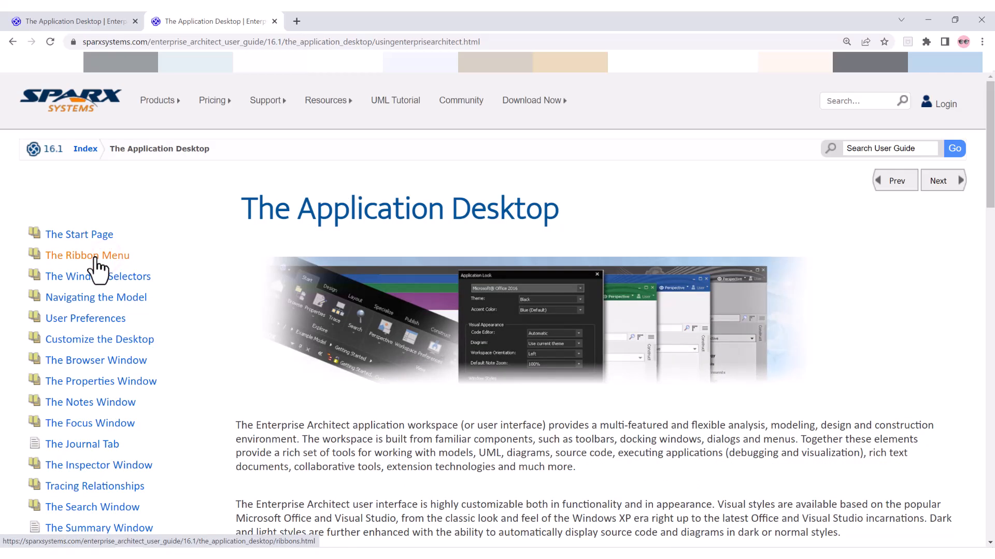
left_click(95, 255)
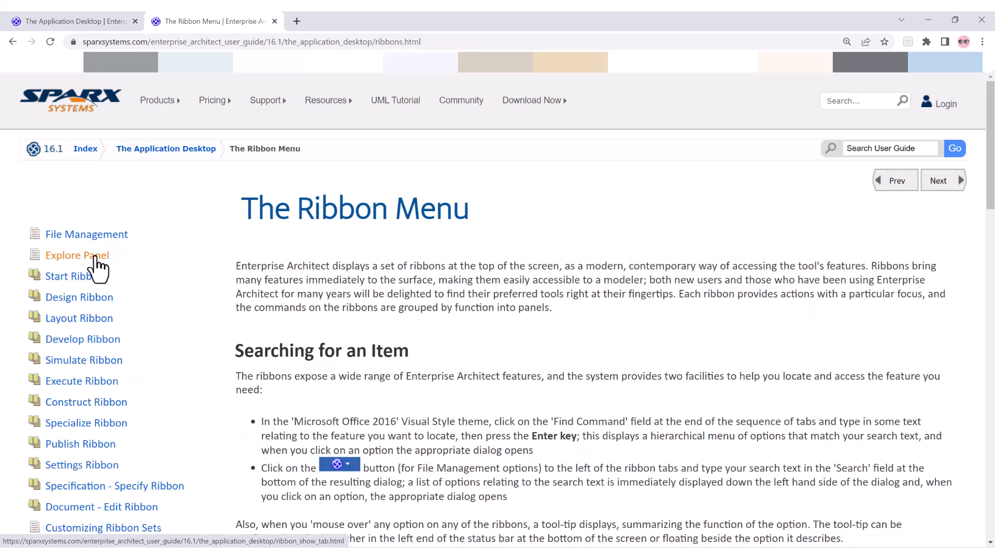
left_click(82, 339)
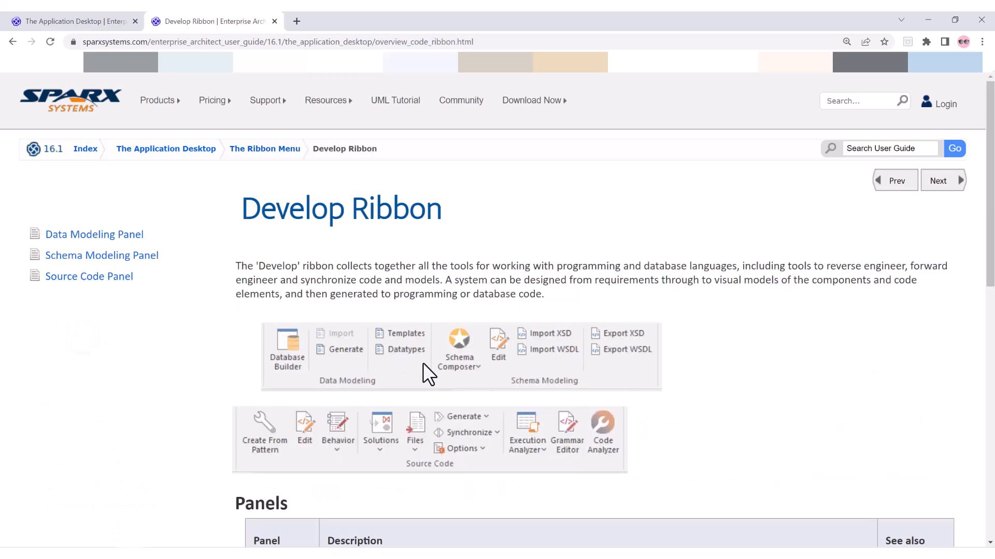
scroll(423, 363, "down", 8)
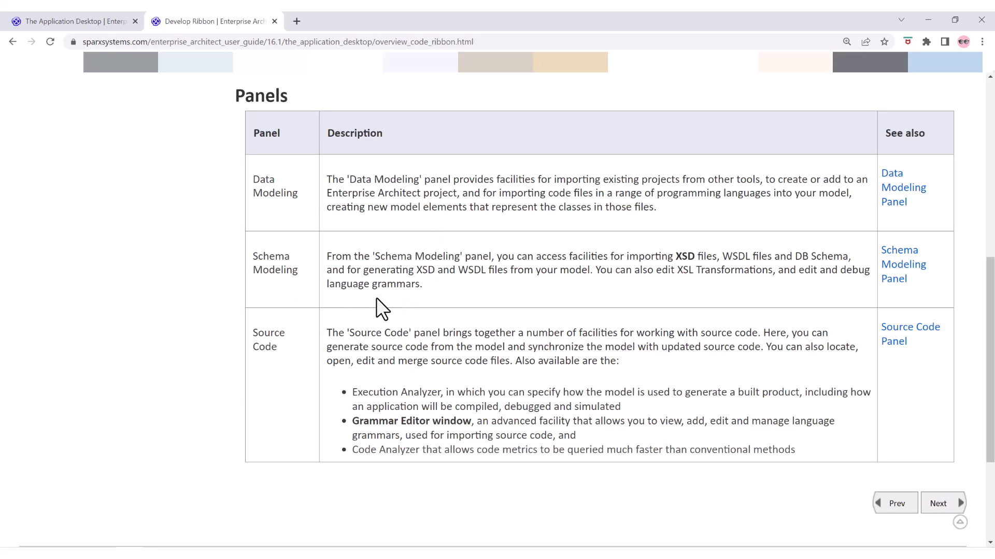
Step: Read the Data Modeling Panel topic and open its linked topic The Database Builder in a separate browser tab
scroll(387, 291, "up", 8)
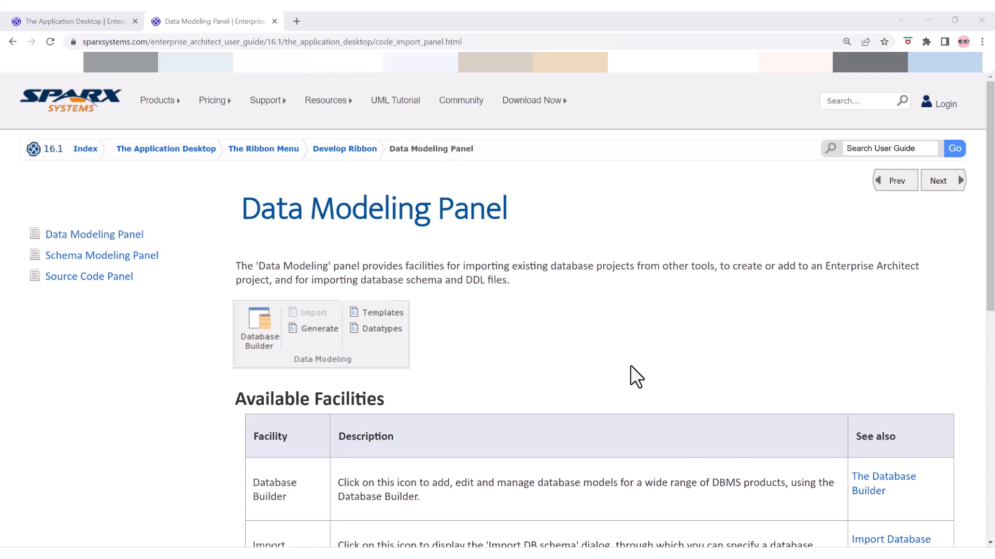
scroll(628, 410, "down", 1)
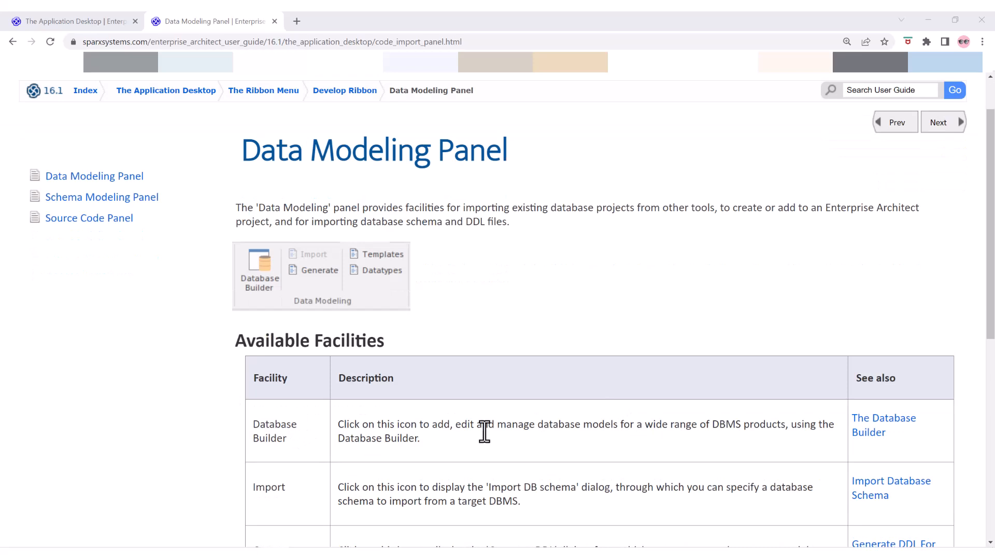
right_click(882, 418)
left_click(885, 429)
left_click(352, 20)
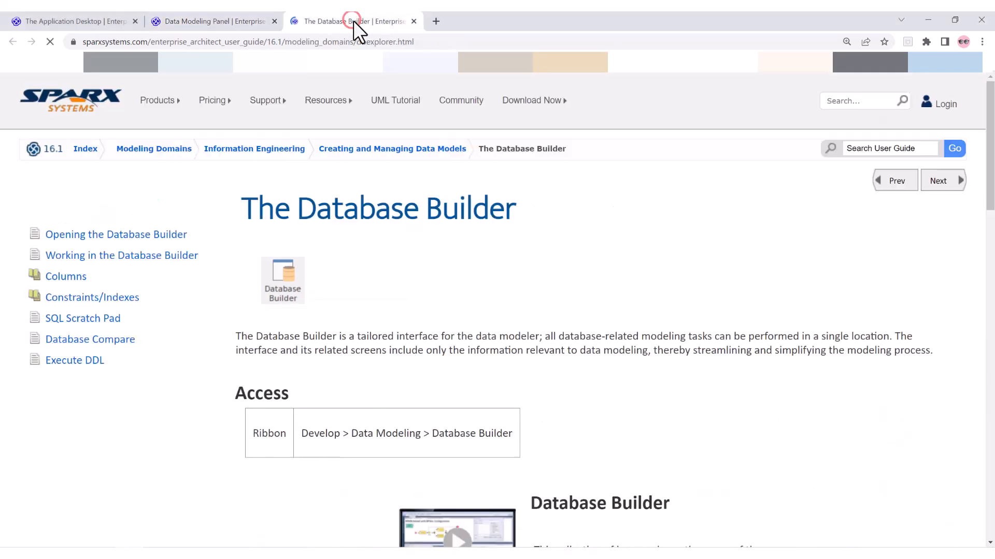
Step: Read the Database Builder topic, including its access path, interface overview, capabilities and notes
scroll(465, 317, "down", 6)
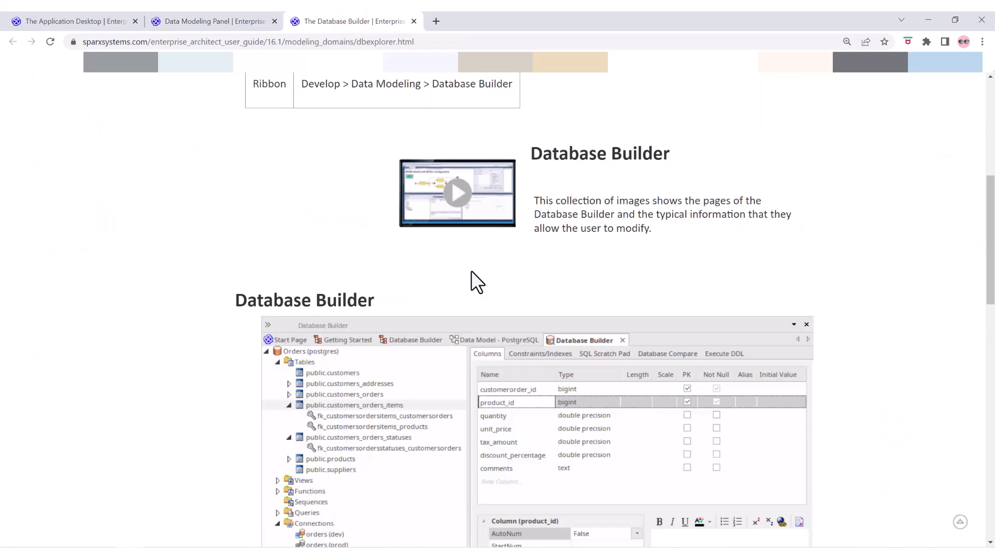
scroll(473, 283, "down", 10)
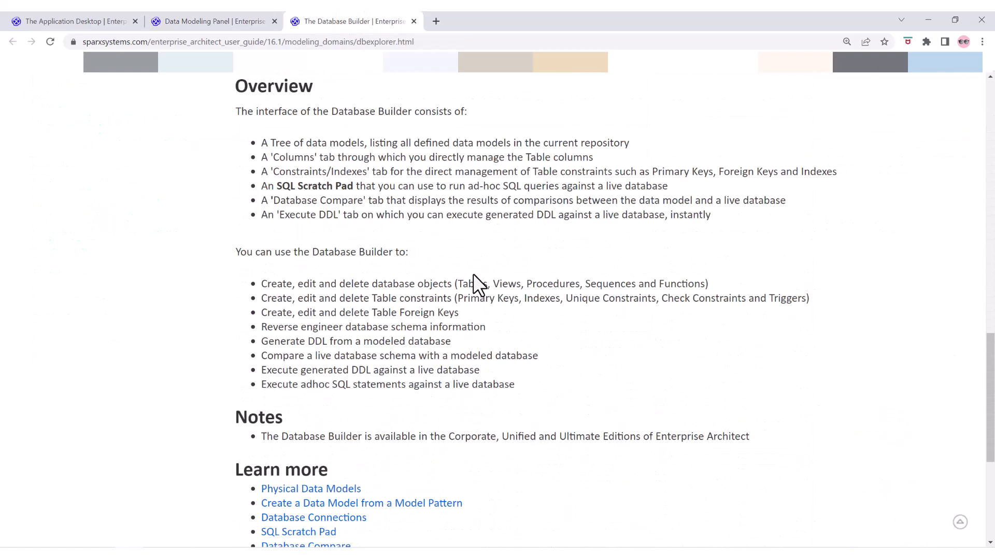
scroll(473, 275, "down", 2)
scroll(473, 275, "up", 2)
scroll(473, 275, "up", 14)
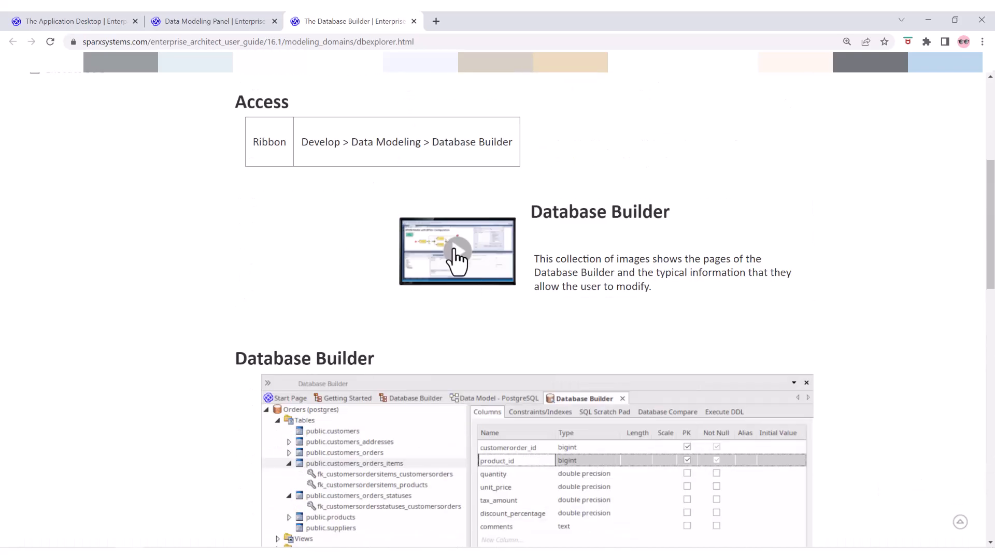
Step: Open the Database Builder image collection in the help topic and page through its images
left_click(456, 255)
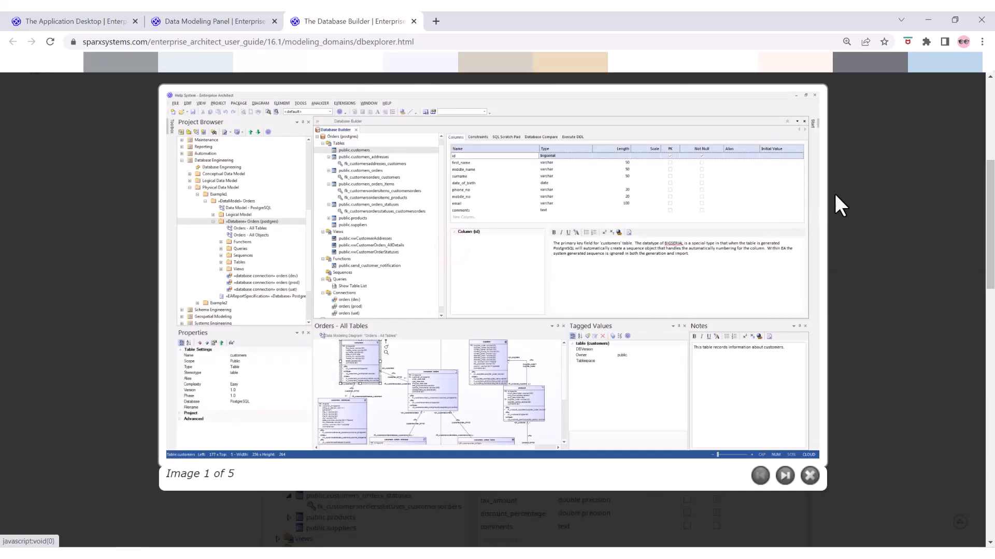
left_click(816, 200)
left_click(816, 200)
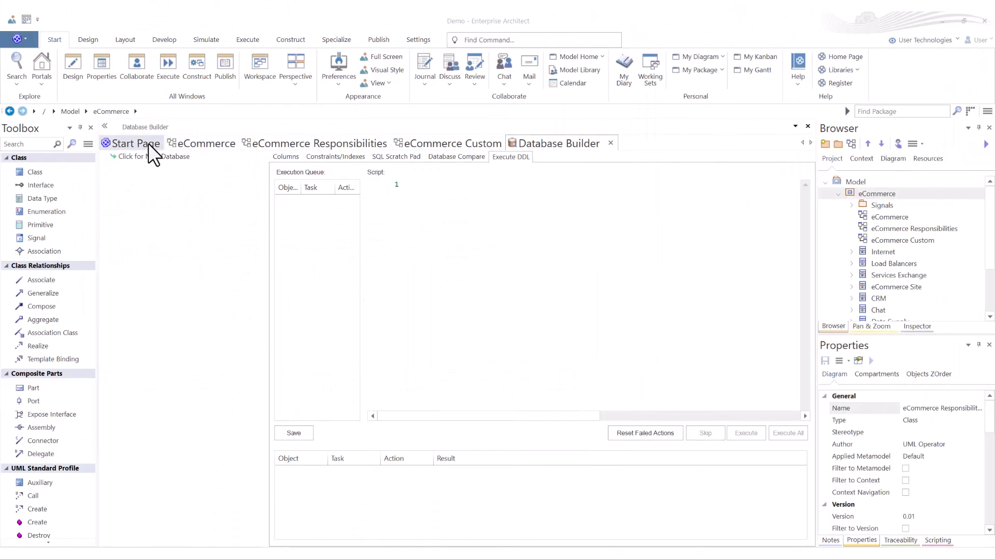
Step: Switch back to Enterprise Architect and open the pinned EAExample.qea project in a new instance
left_click(136, 144)
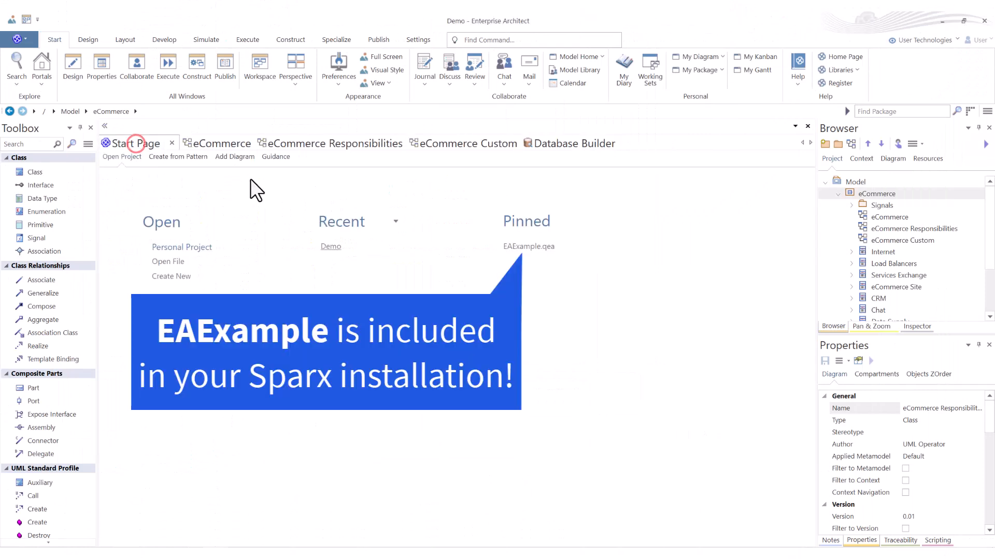
right_click(525, 248)
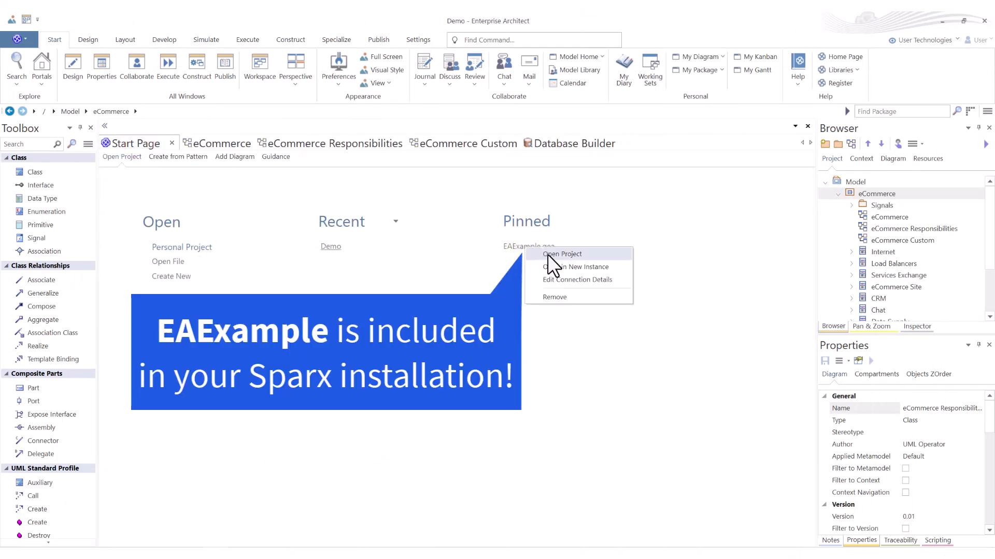
left_click(615, 267)
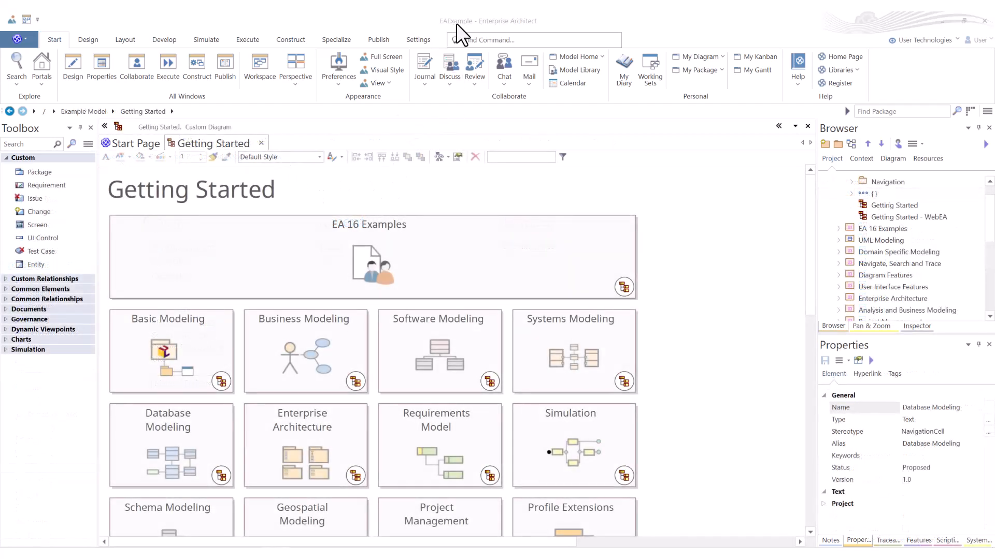
Step: Open the Database Modeling diagram from Getting Started and locate its Database Modeling package in the project browser
double_click(197, 440)
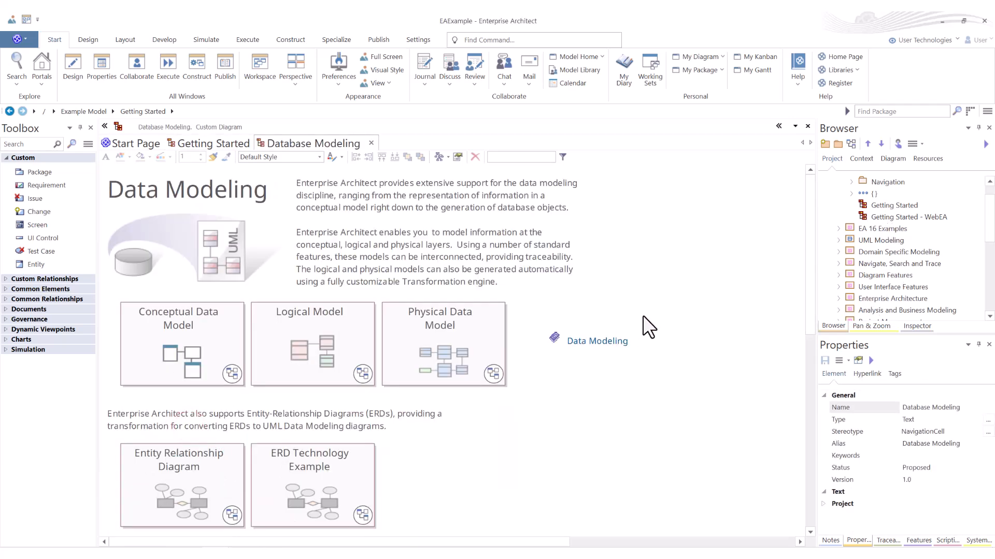
right_click(674, 293)
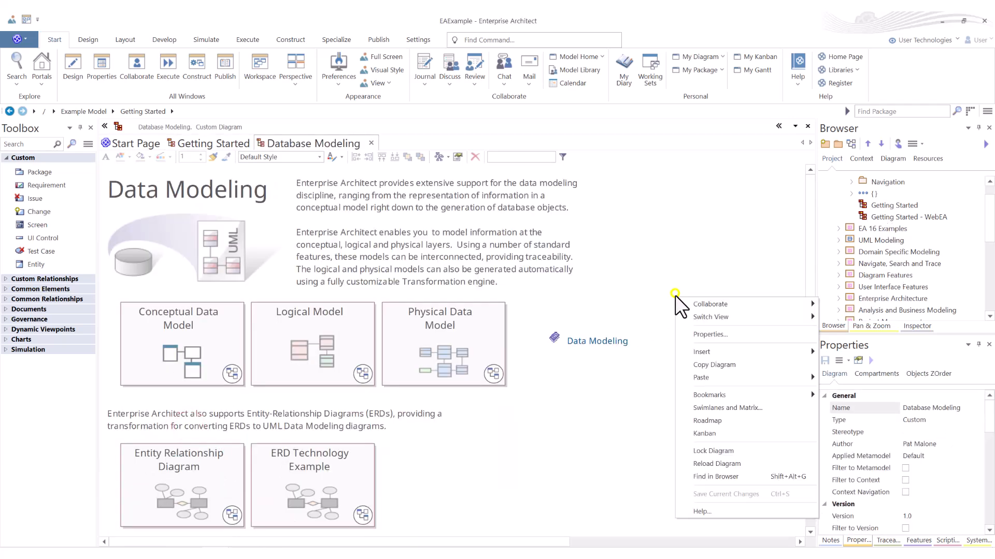
left_click(717, 476)
left_click(863, 239)
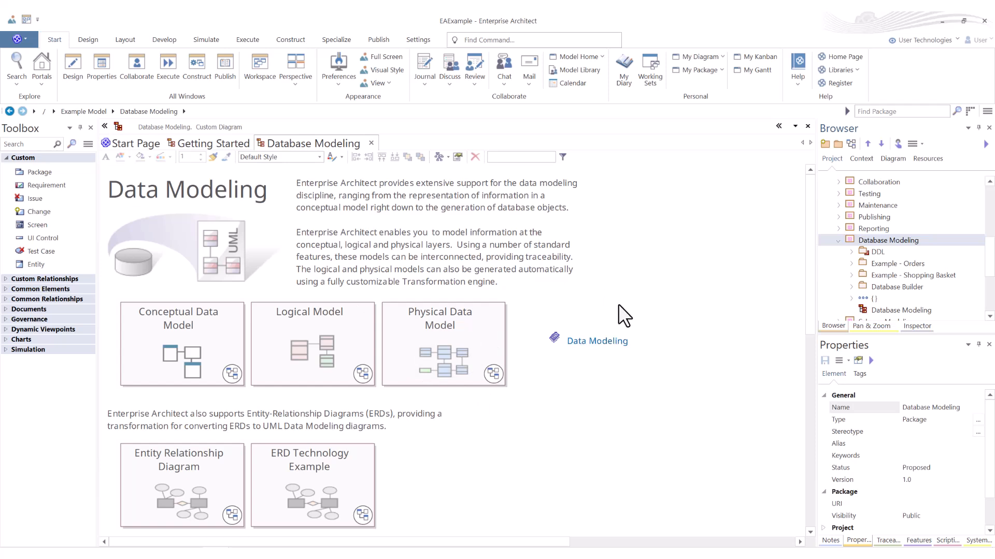
Step: Open the DDL diagram from the DDL package, review its physical data model tables, and collapse the package
left_click(851, 252)
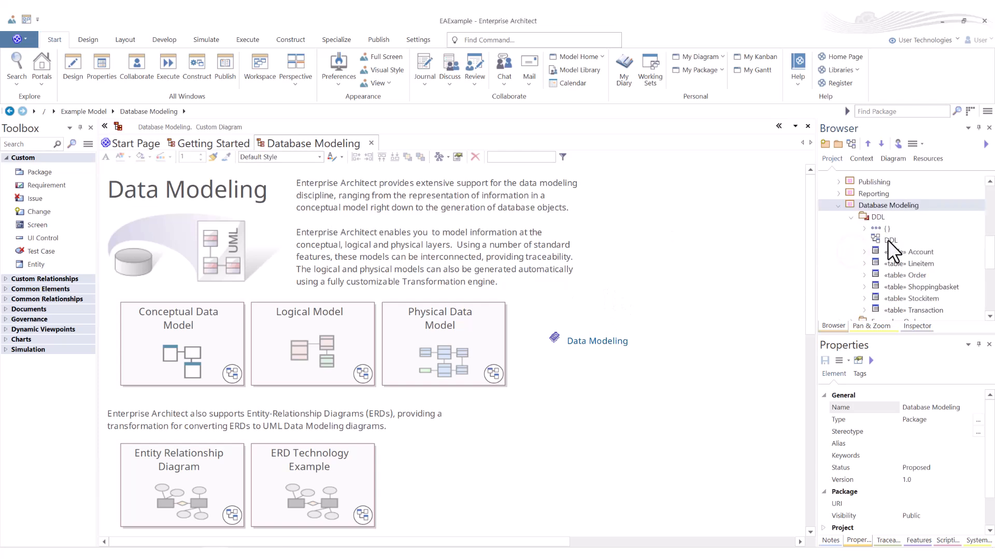
double_click(888, 240)
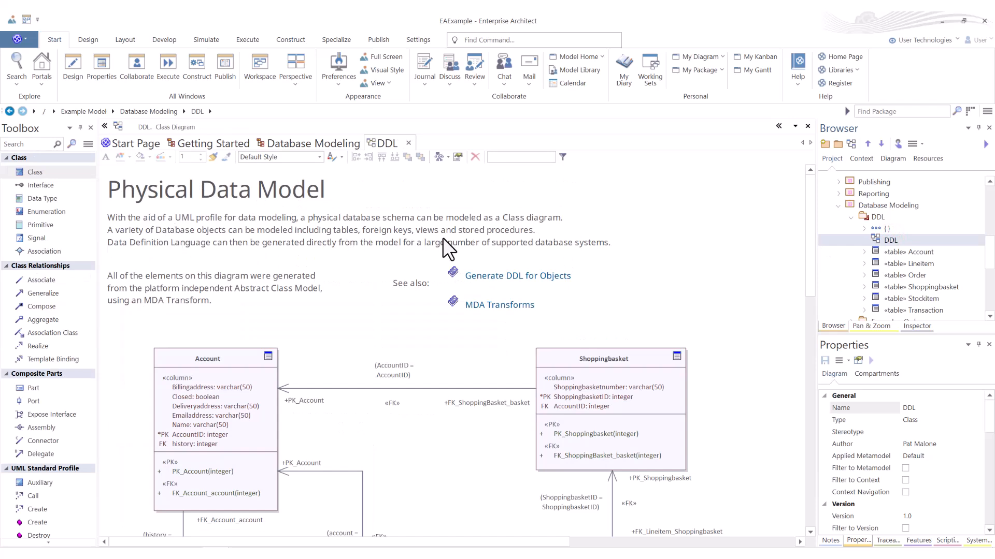
scroll(393, 327, "down", 4)
scroll(391, 335, "down", 4)
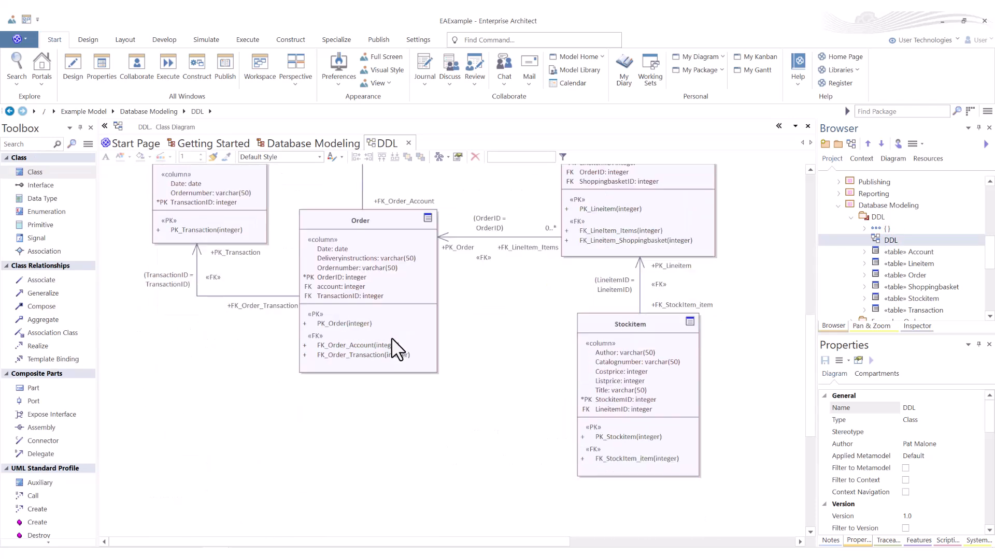
scroll(393, 337, "up", 8)
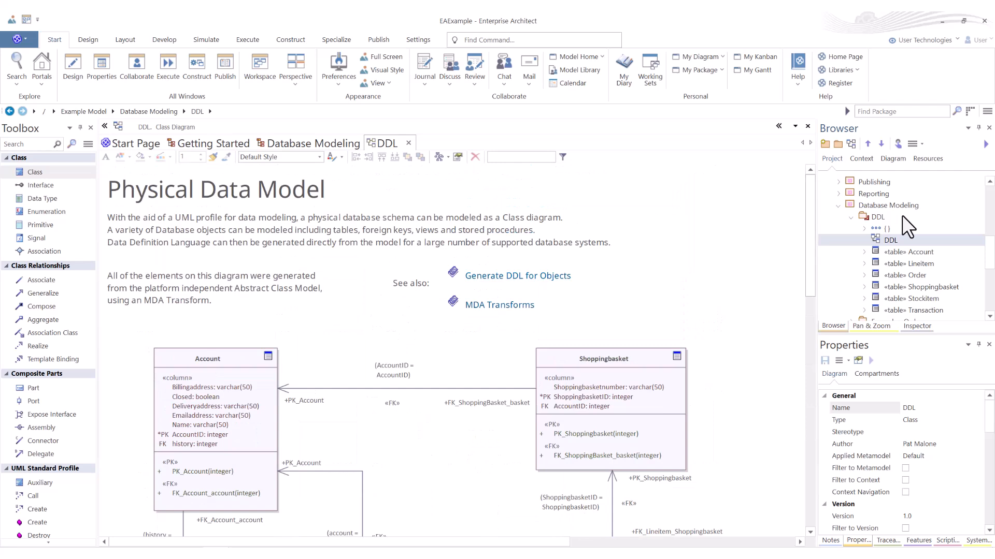
left_click(853, 216)
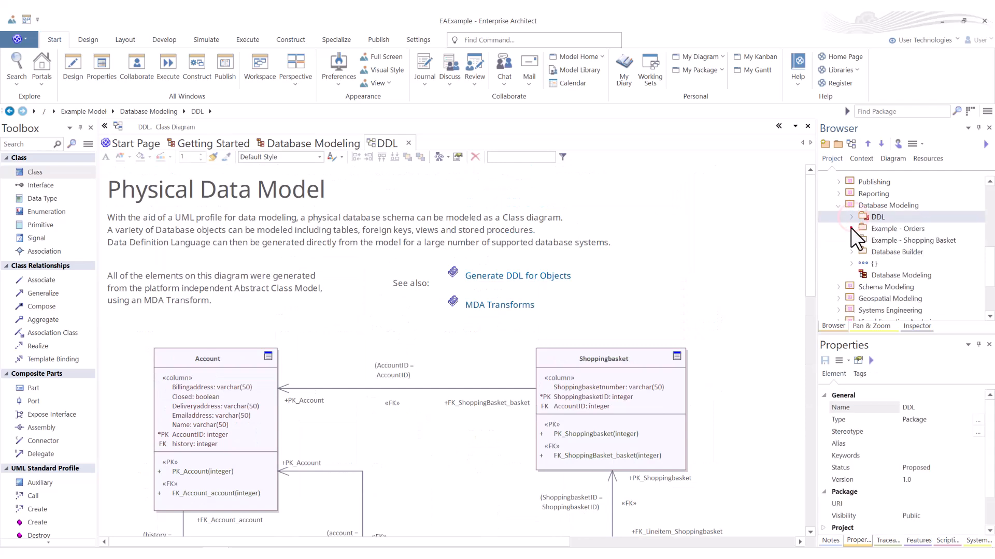
Step: Open the Conceptual Data Model diagram from the Example - Orders package, review it, and collapse its package
left_click(851, 228)
left_click(864, 241)
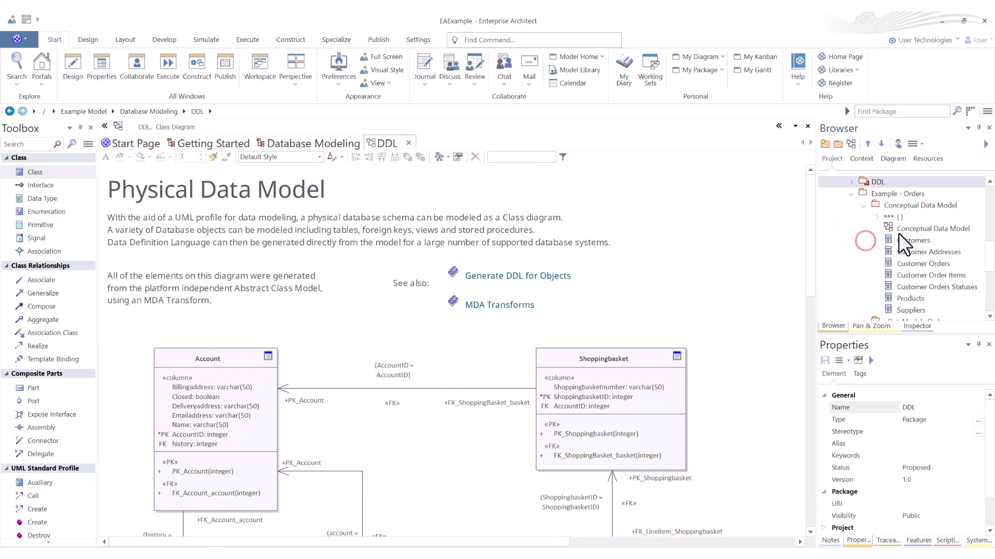
double_click(900, 229)
scroll(622, 307, "down", 6)
scroll(621, 305, "up", 6)
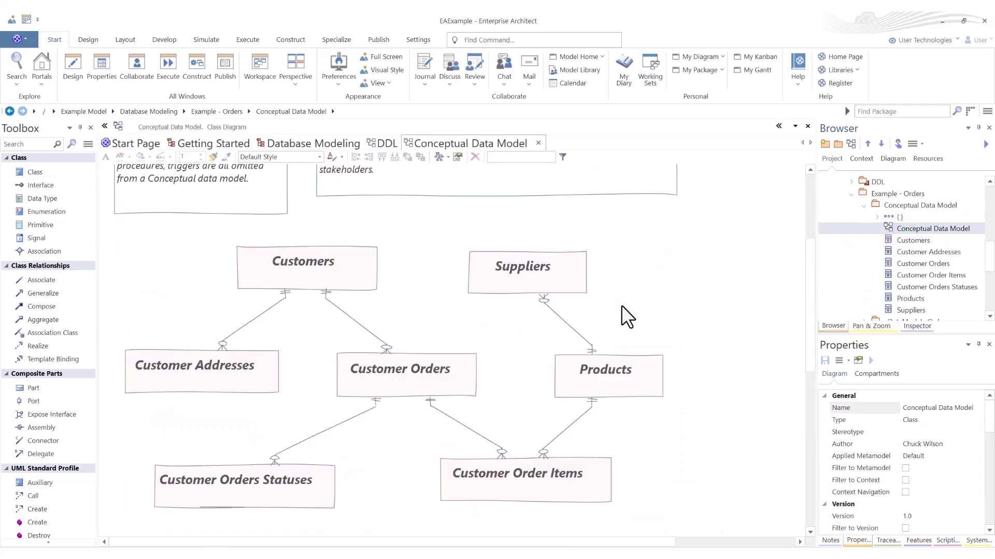
left_click(863, 206)
Step: Open the Logical Model diagram from the «DataModel» Orders package, review its tables, and collapse the package
left_click(864, 217)
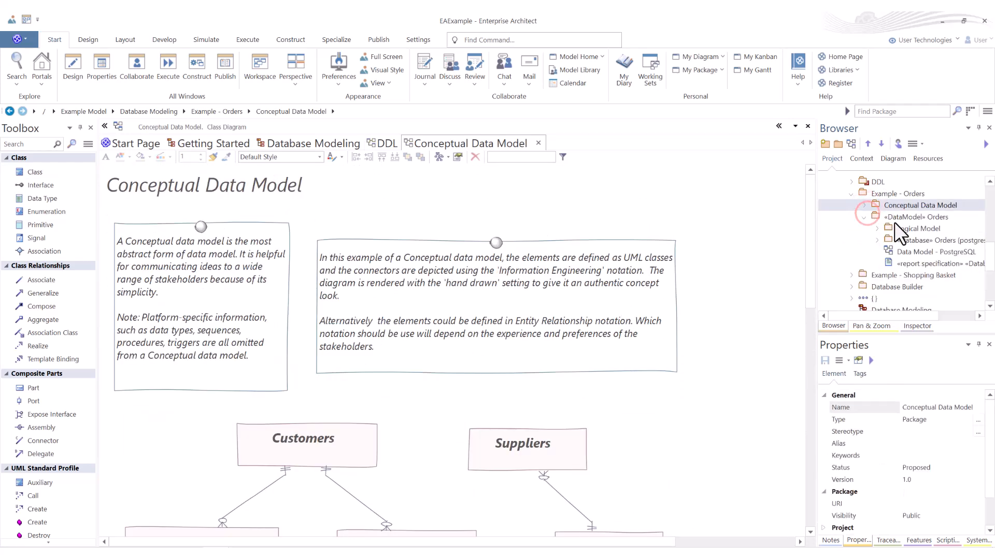
left_click(878, 229)
double_click(913, 218)
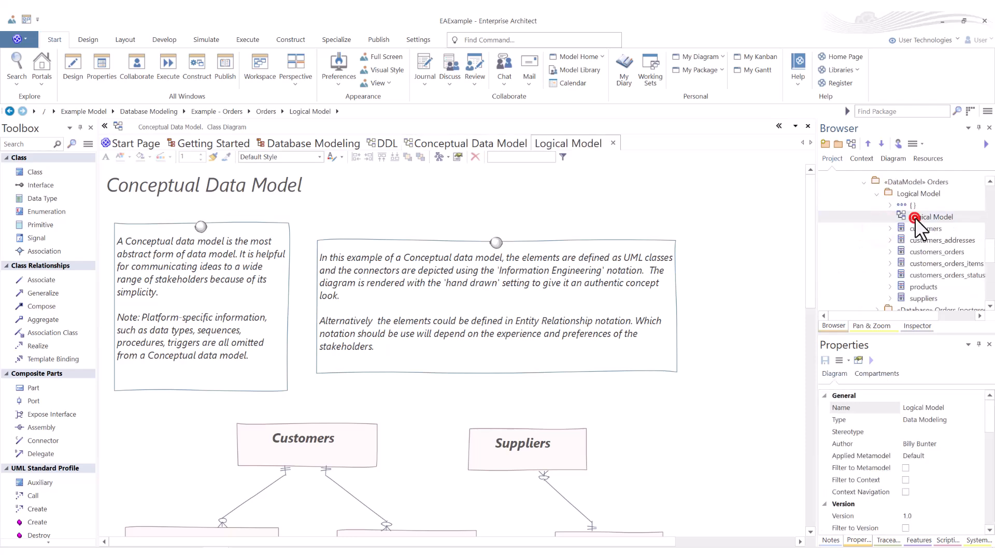
scroll(340, 313, "down", 2)
scroll(340, 313, "up", 2)
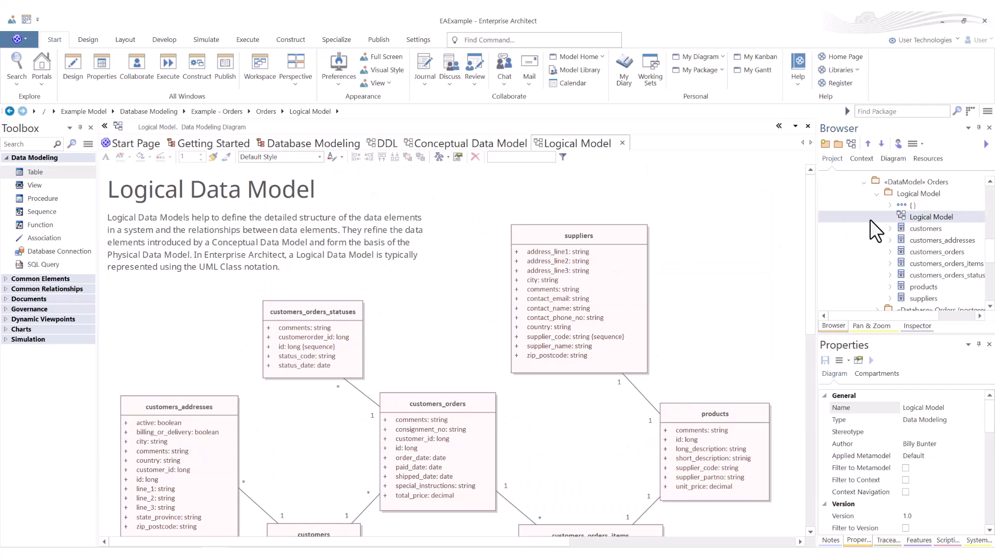
left_click(878, 193)
left_click(862, 181)
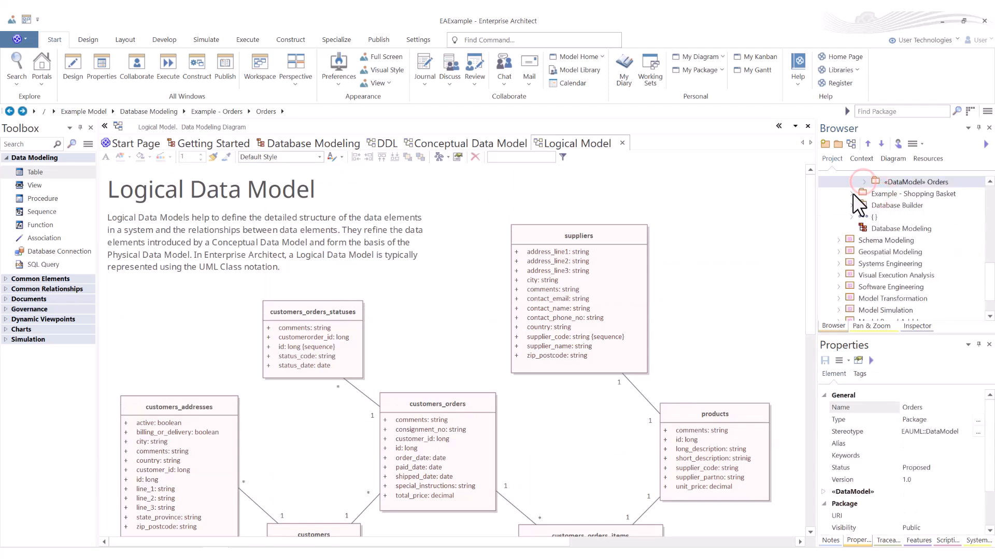
Step: Open the Logical Data Model diagram from the Example - Shopping Basket package
left_click(851, 193)
left_click(864, 204)
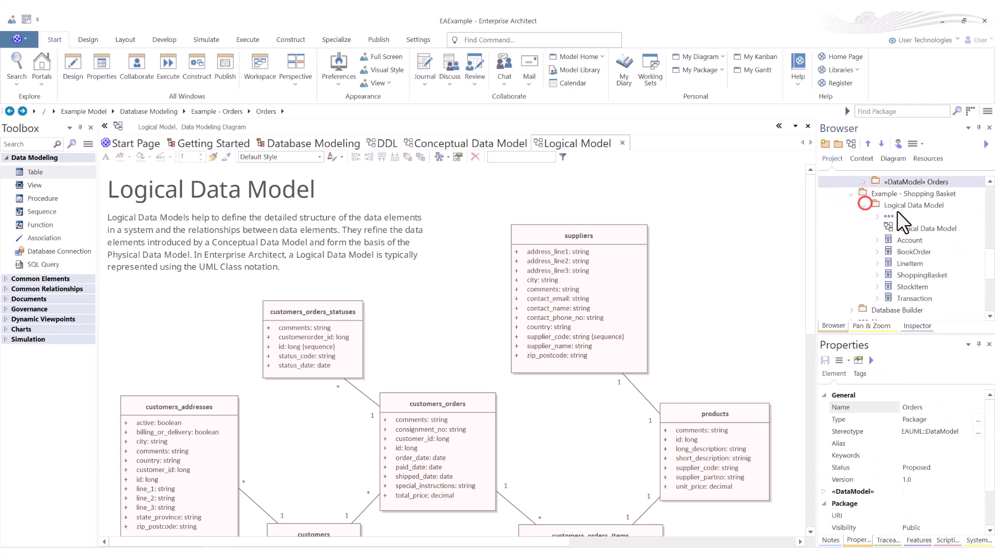
double_click(899, 229)
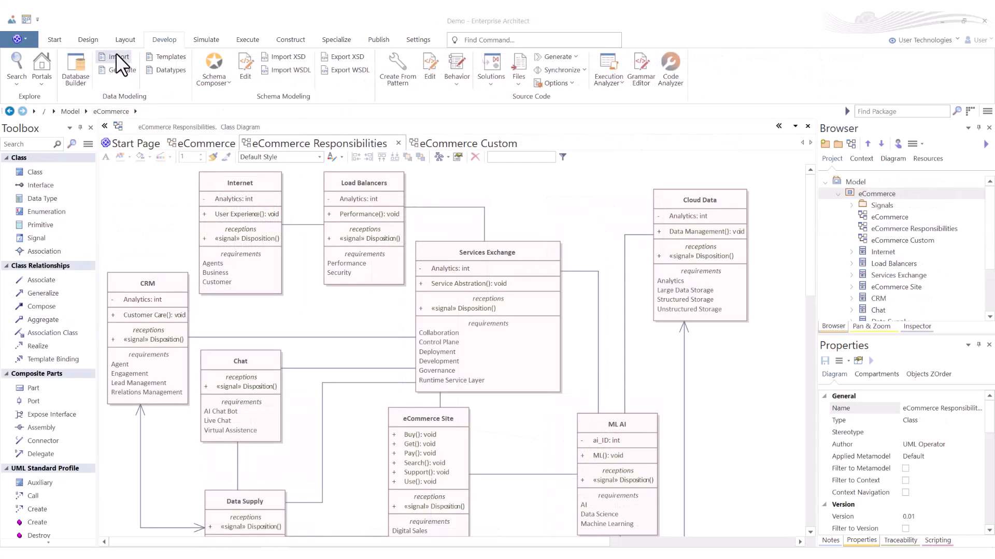
Step: Open the database schema import dialog, view the DBMS connection types and import options, and close it without importing
left_click(117, 57)
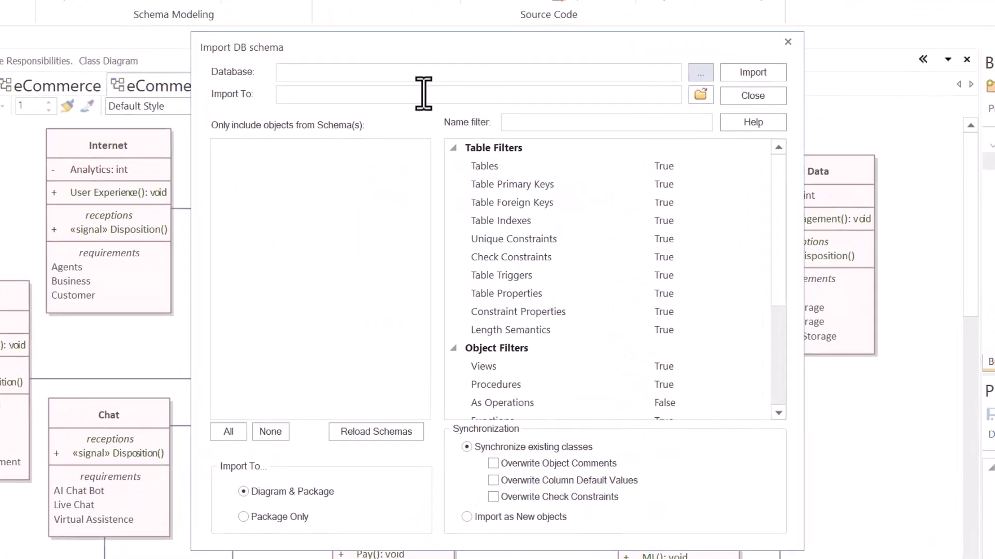
left_click(702, 73)
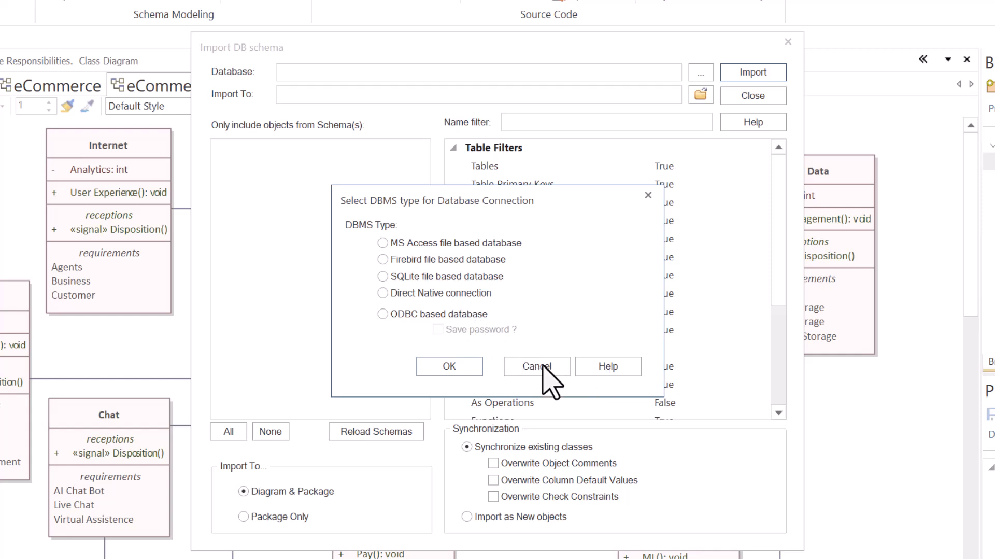
left_click(539, 366)
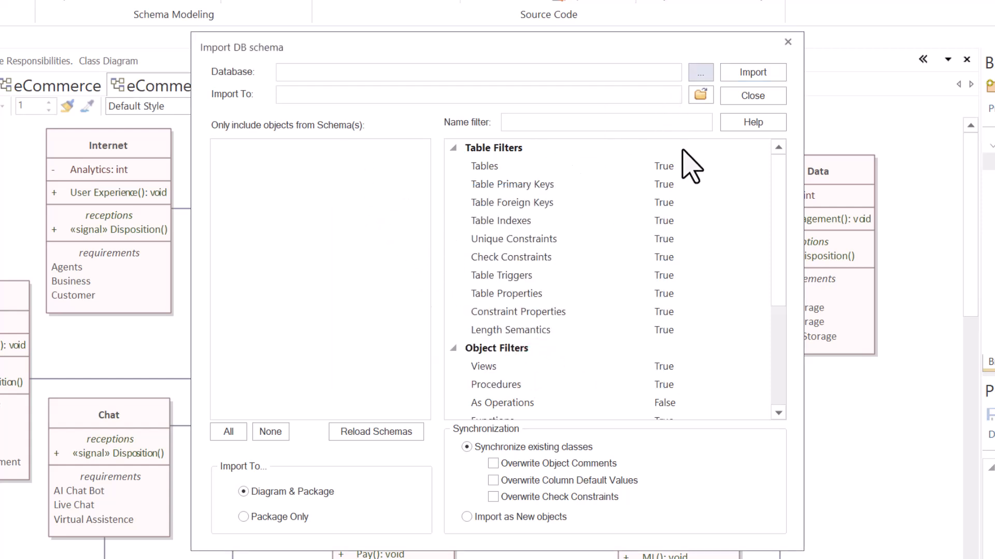
left_click(293, 94)
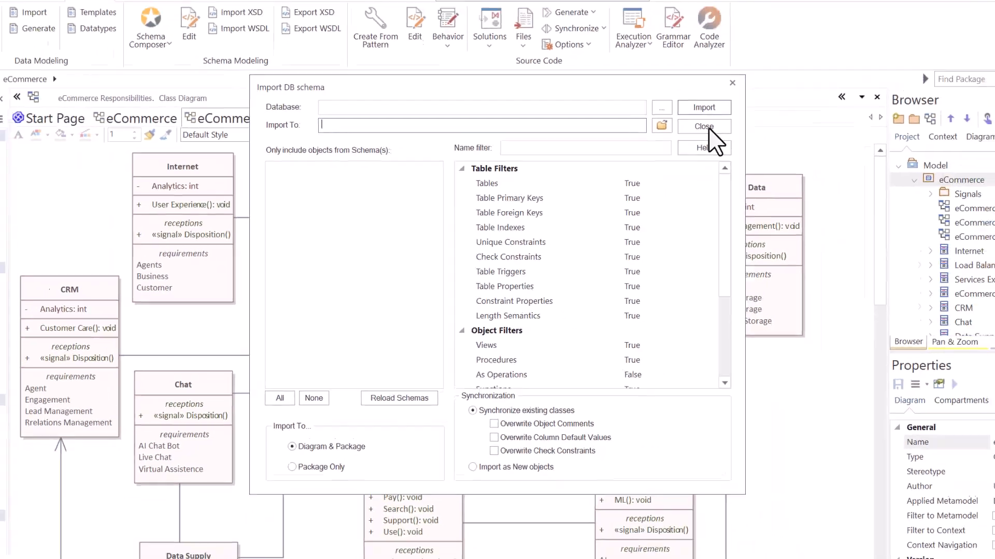
left_click(704, 126)
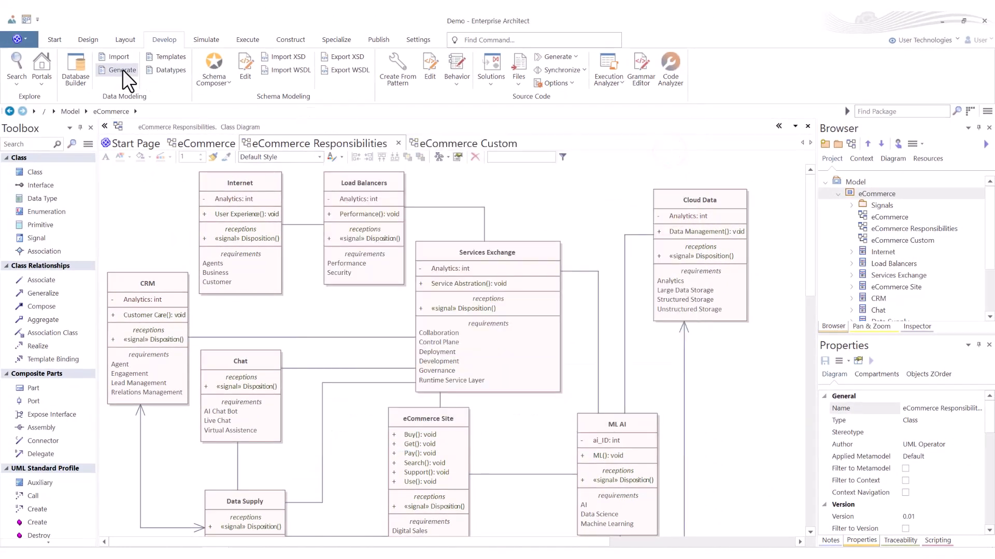
Step: Open DDL generation for the eCommerce package, inspect the output file and package selectors, and close it without generating
left_click(121, 69)
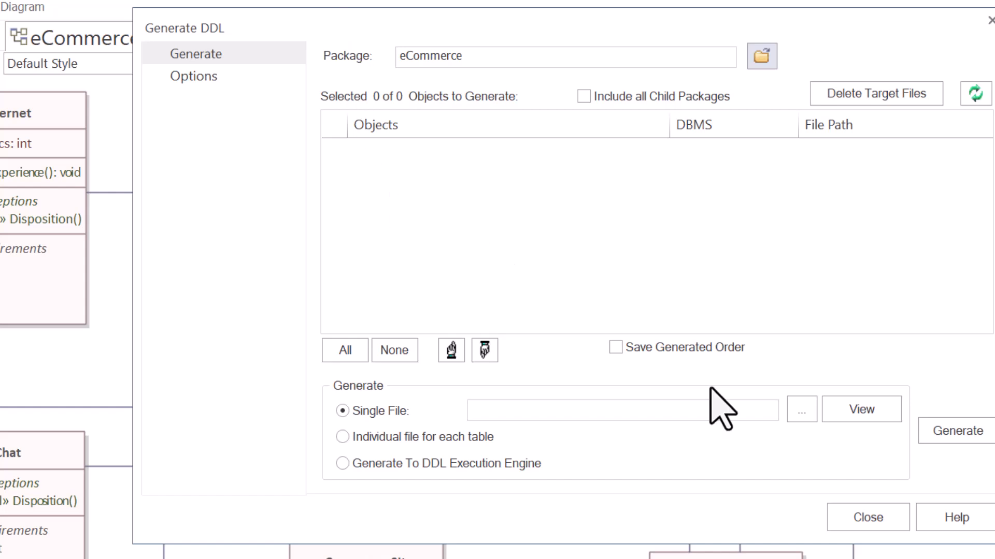
left_click(807, 412)
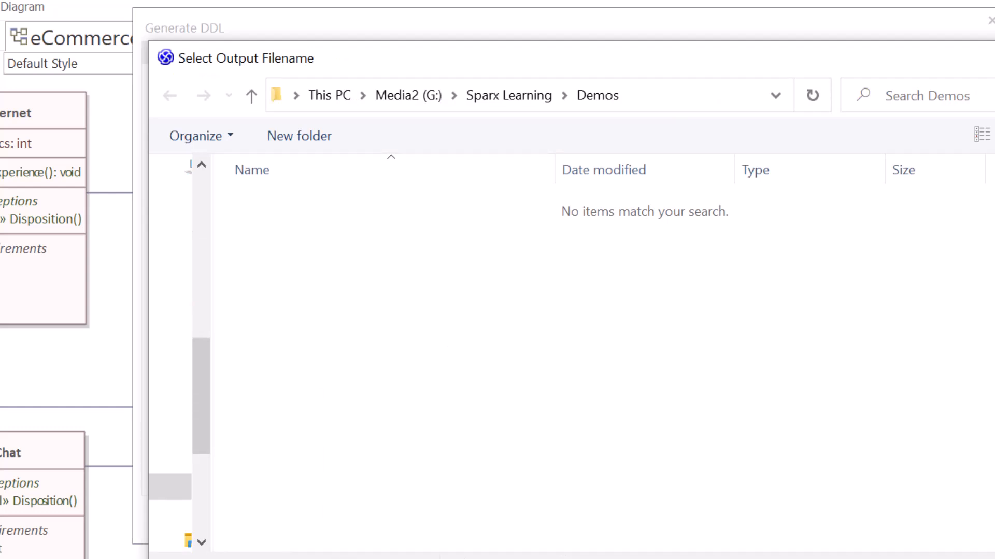
key("Escape")
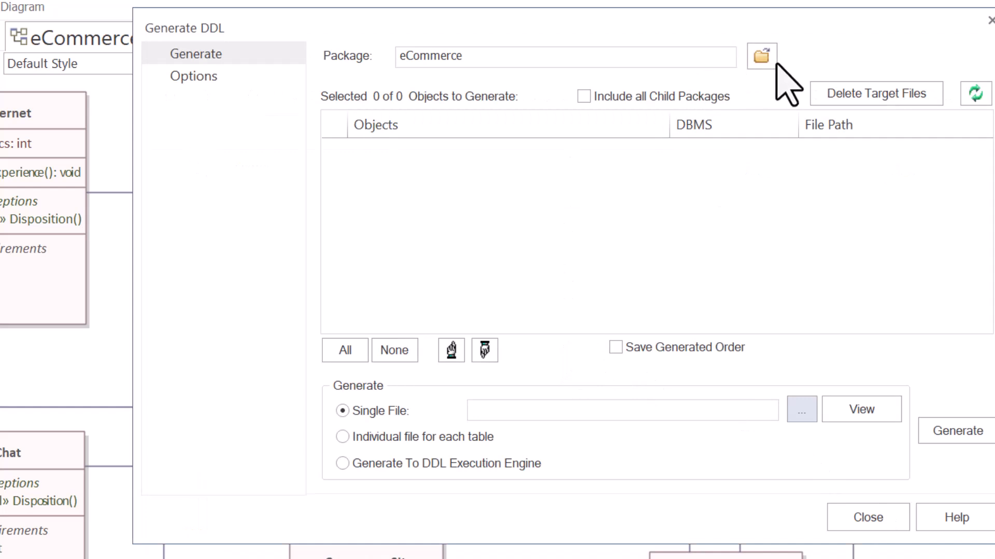
left_click(761, 57)
left_click(382, 384)
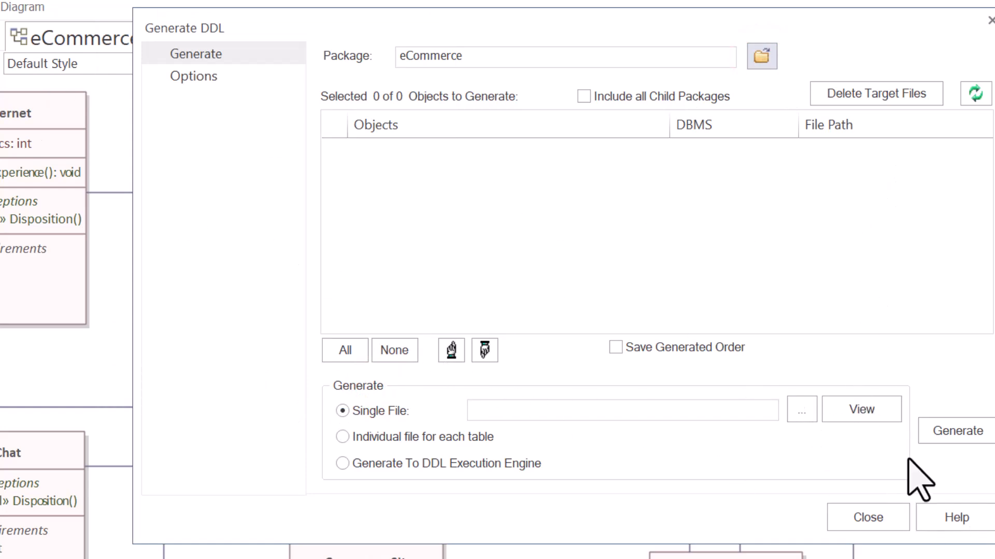
left_click(699, 397)
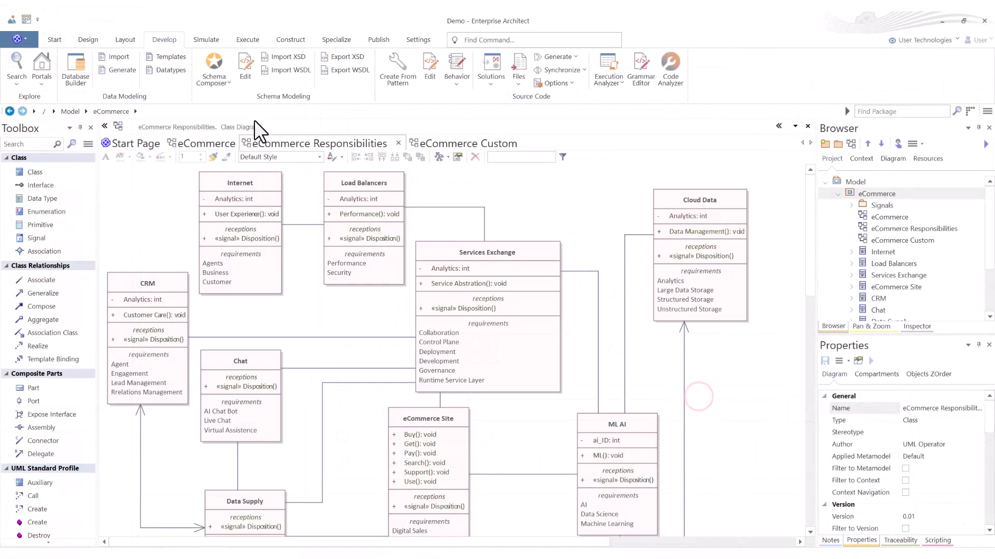
Step: Open the DDL Template Editor and view DB2's DDL Script File, Script Header, Use Database and Create Table templates
left_click(167, 56)
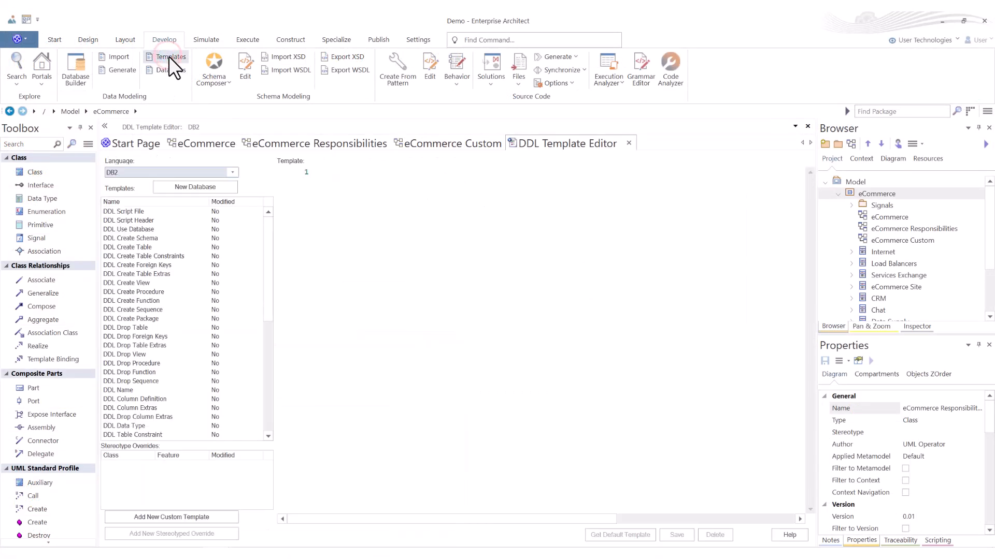
left_click(126, 212)
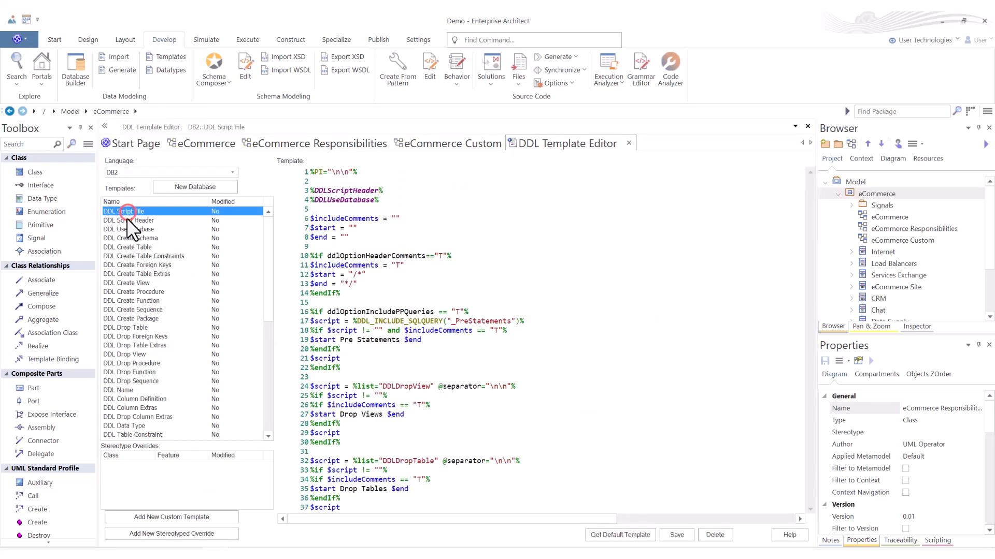
left_click(127, 219)
left_click(124, 228)
left_click(124, 247)
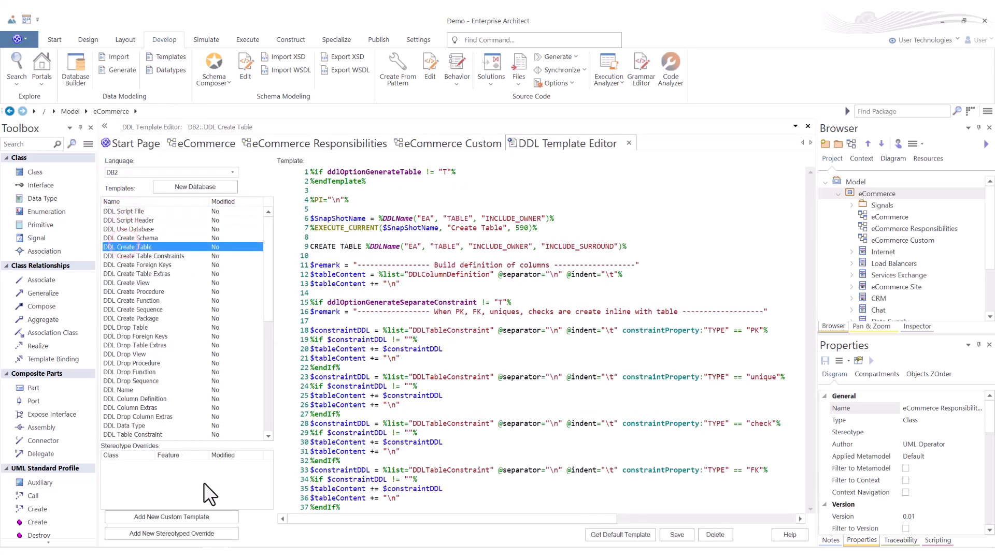
Step: View the DDL Drop Table and DDL Create View templates for DB2
left_click(141, 329)
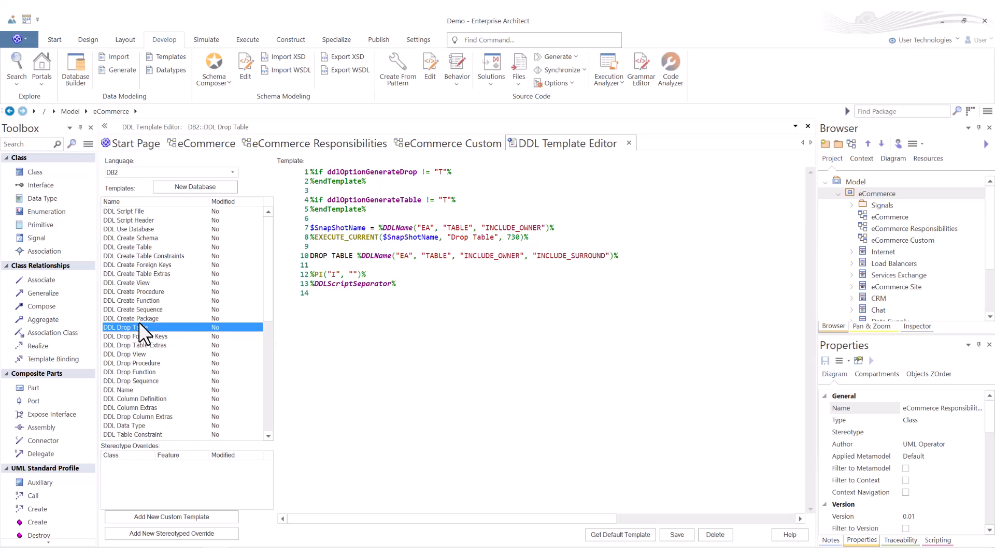
left_click(138, 283)
left_click(138, 289)
left_click(138, 285)
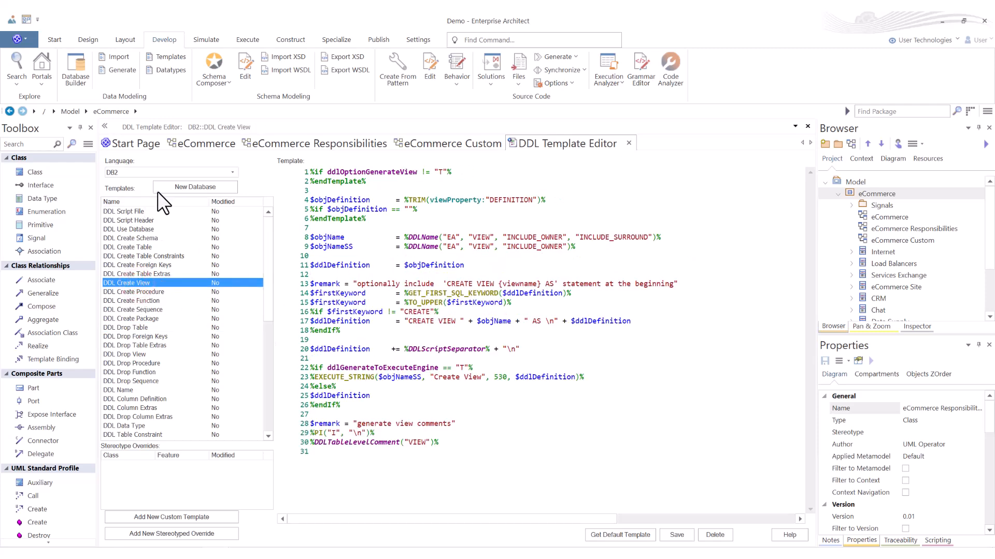
Step: Switch the template language through MySql and SQL Server 2012 to Firebird, and view its DDL Create Function template
left_click(231, 170)
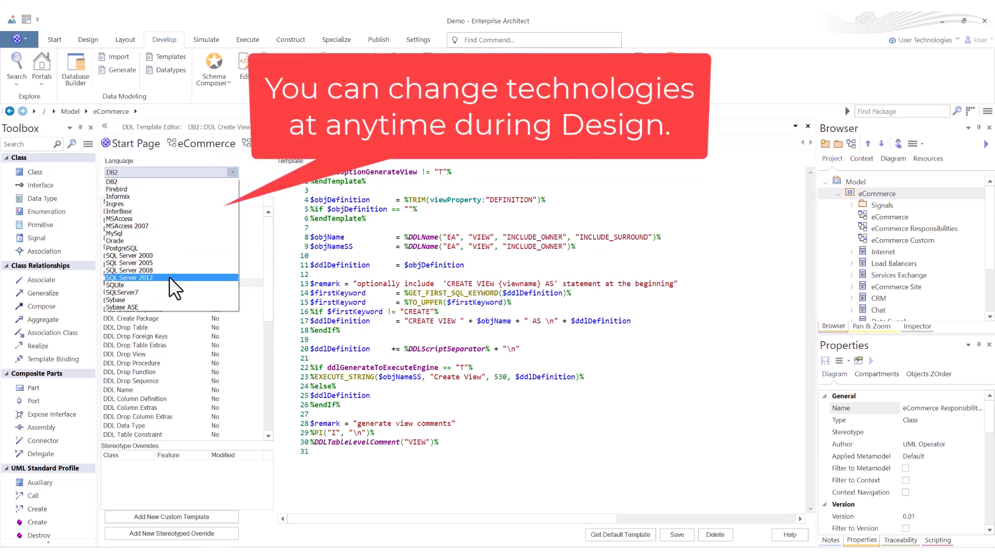
left_click(133, 234)
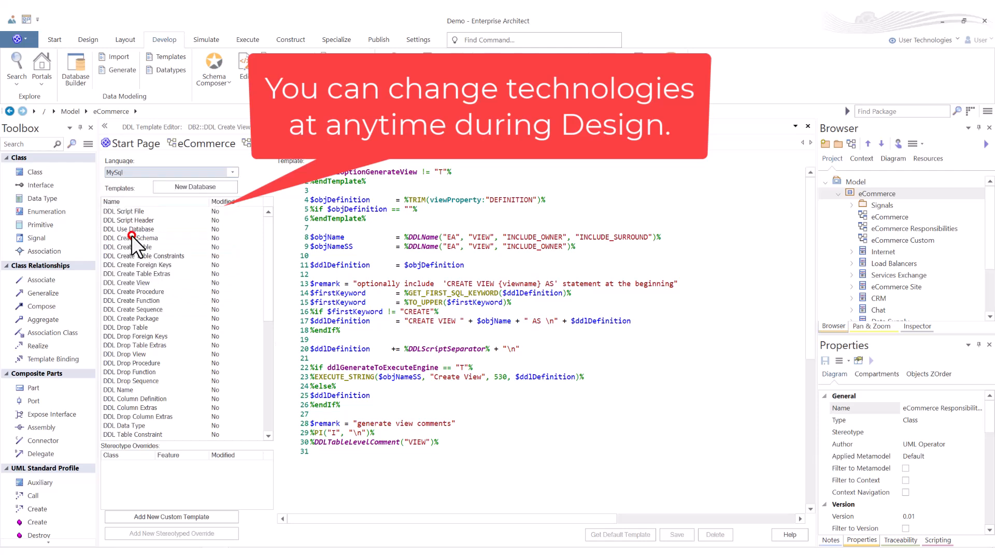
left_click(230, 172)
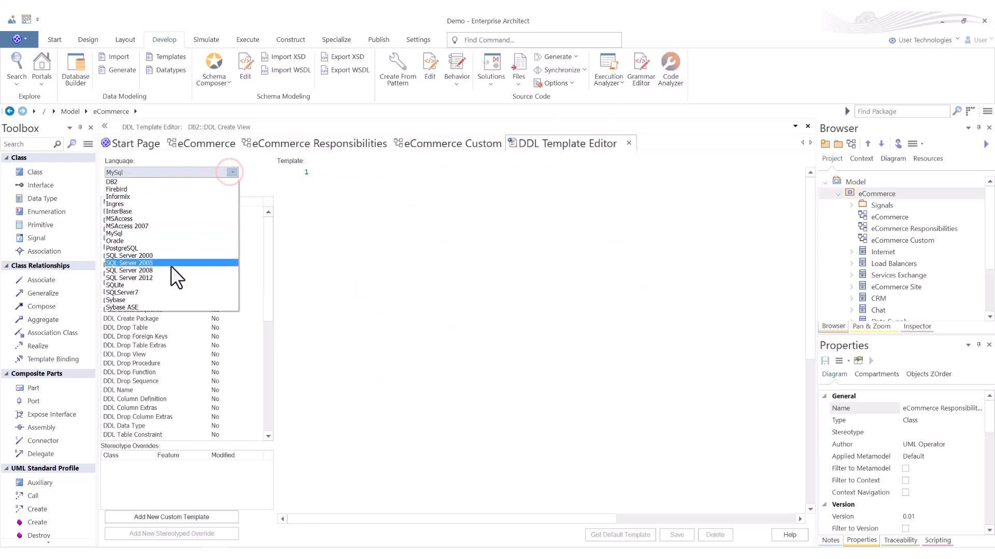
left_click(162, 278)
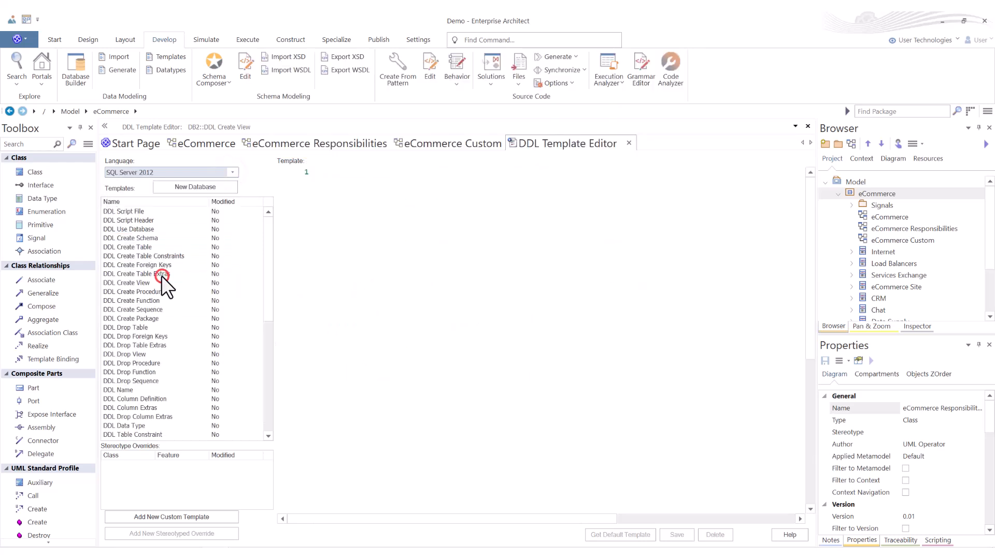
left_click(230, 172)
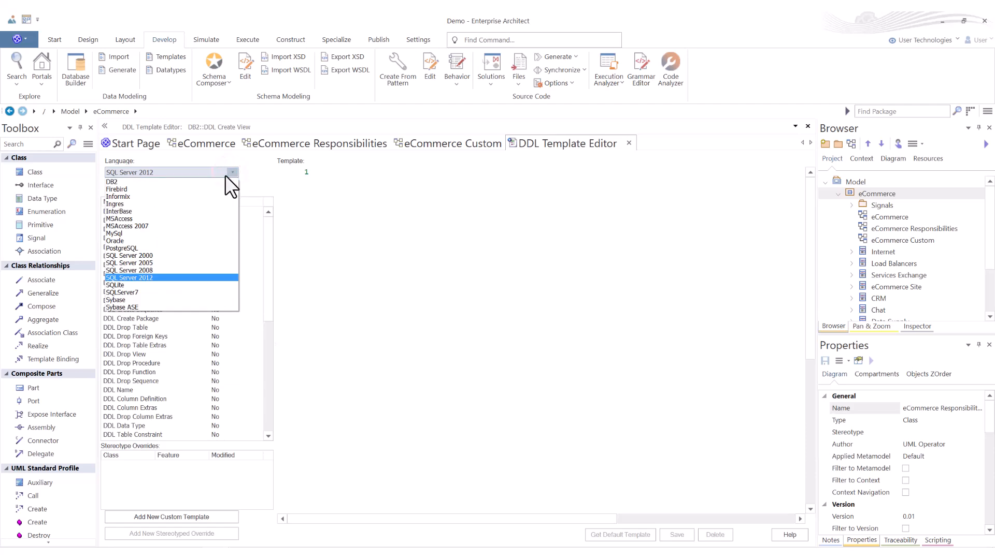
left_click(148, 190)
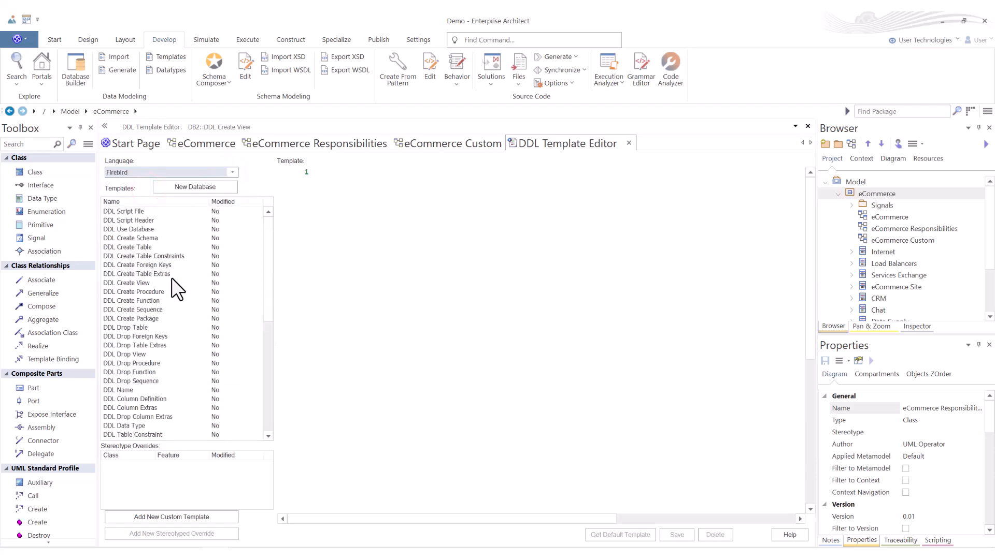
left_click(134, 299)
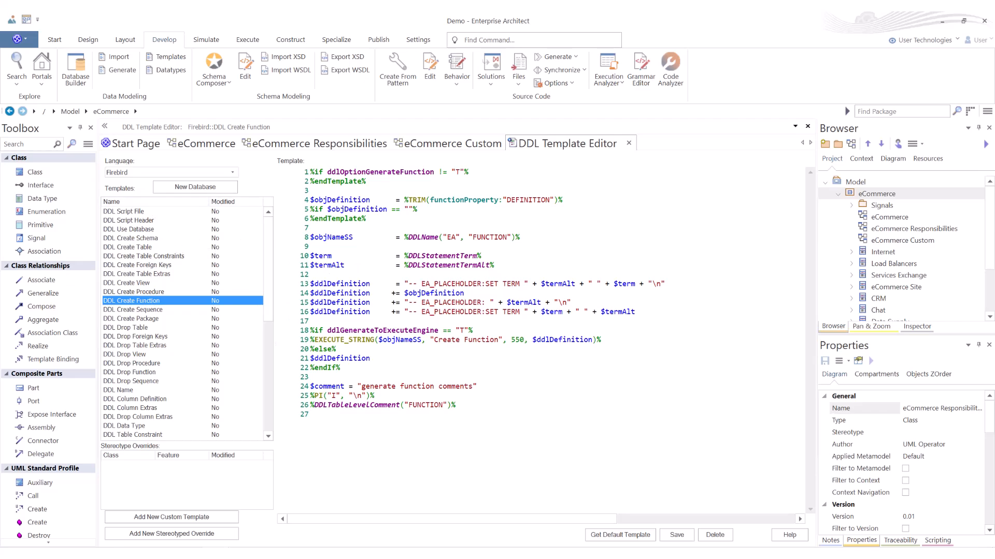
Step: Open the Database Datatypes dialog, review its product, datatype and size settings, and close it
left_click(214, 81)
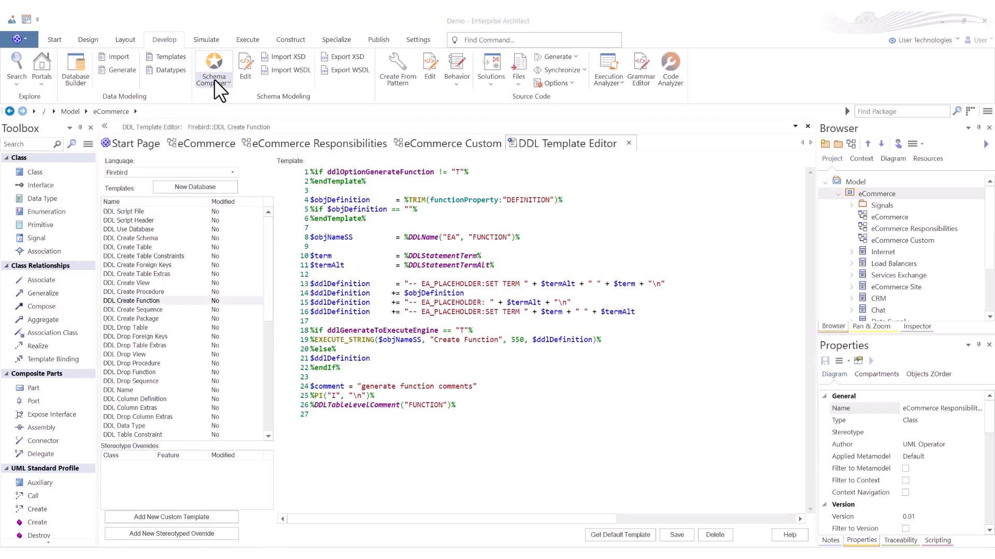
left_click(165, 70)
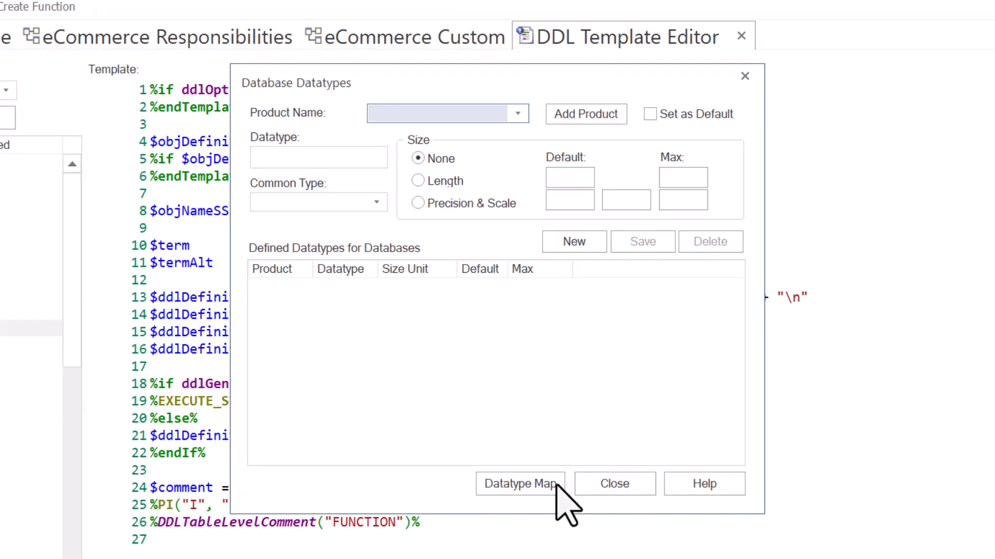
left_click(601, 489)
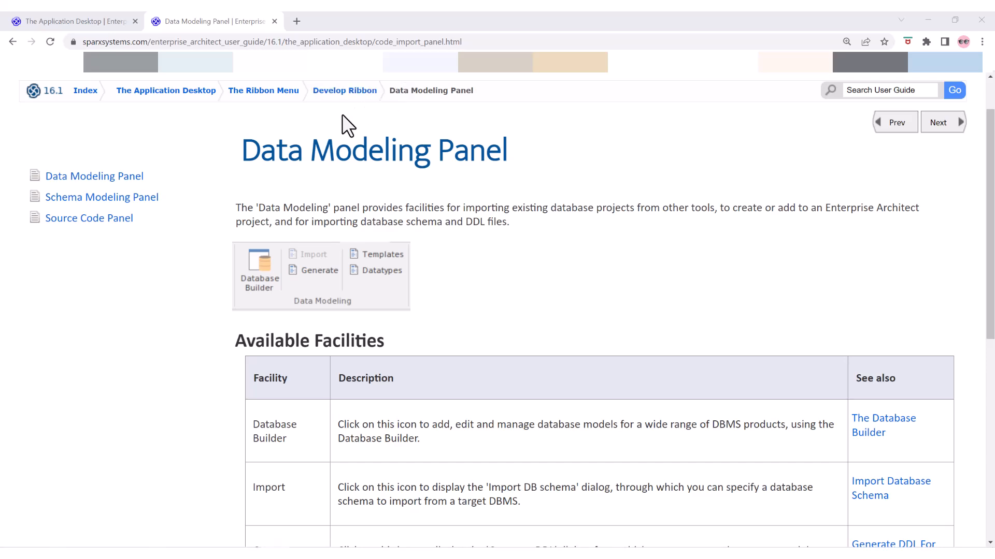
Step: In the browser's Enterprise Architect user guide, open the Schema Modeling Panel topic and read its available facilities
left_click(107, 198)
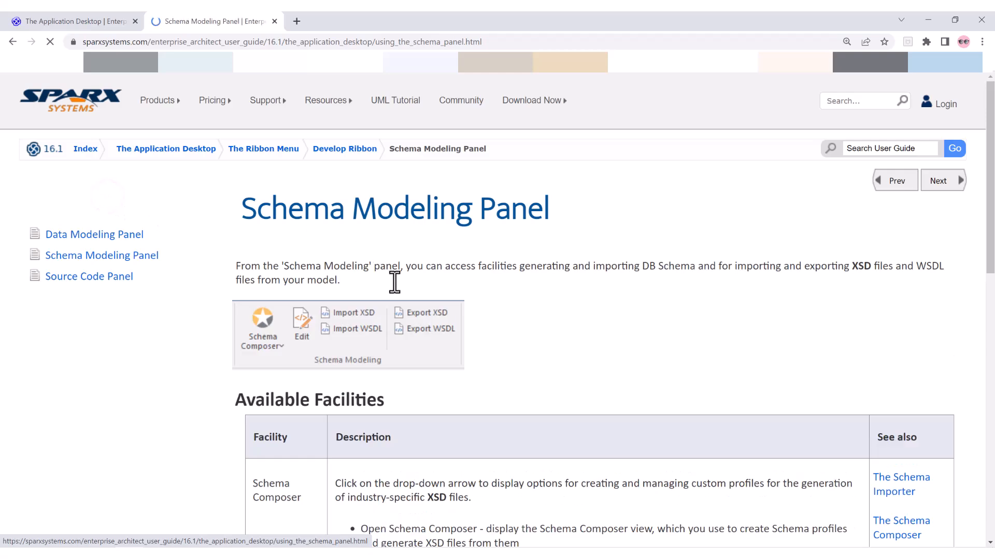
scroll(404, 285, "down", 7)
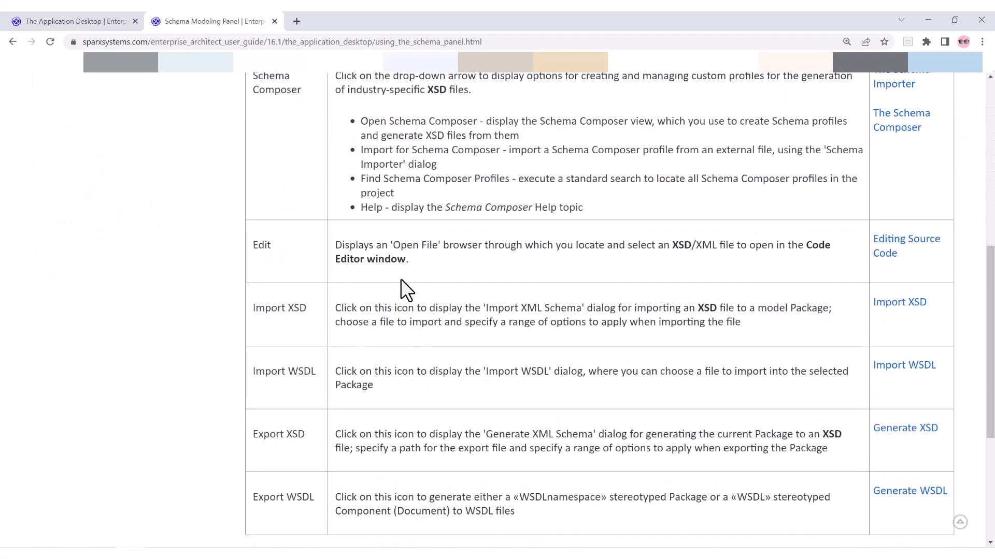
Step: Finish reading the Schema Modeling Panel help topic, and browse the Getting Started diagram of the EAExample project in Enterprise Architect
scroll(400, 280, "down", 3)
scroll(400, 282, "up", 11)
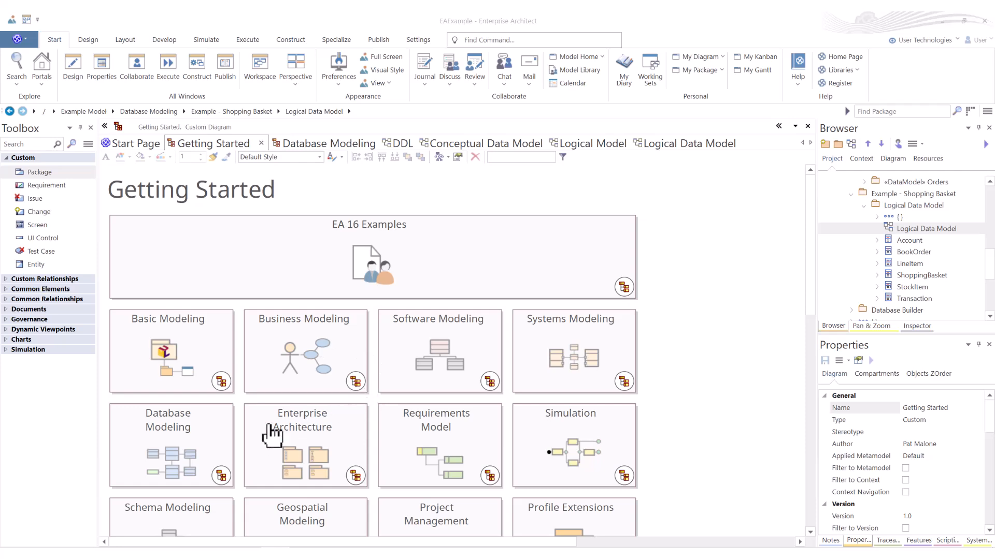
scroll(211, 499, "down", 8)
scroll(191, 307, "up", 4)
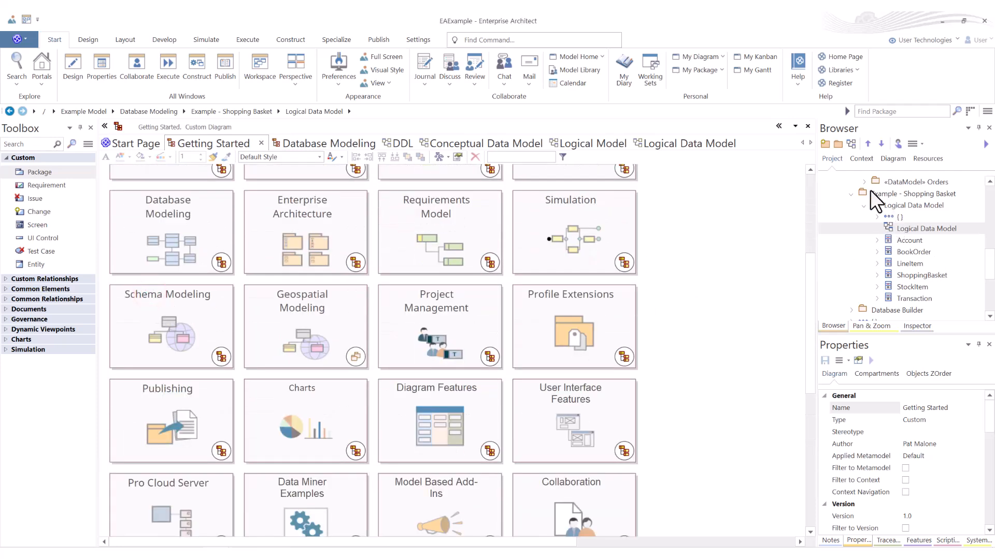
Step: Collapse the Example - Shopping Basket and Database Modeling packages, and expand the Schema Modeling package in the project tree
left_click(852, 194)
scroll(876, 215, "up", 2)
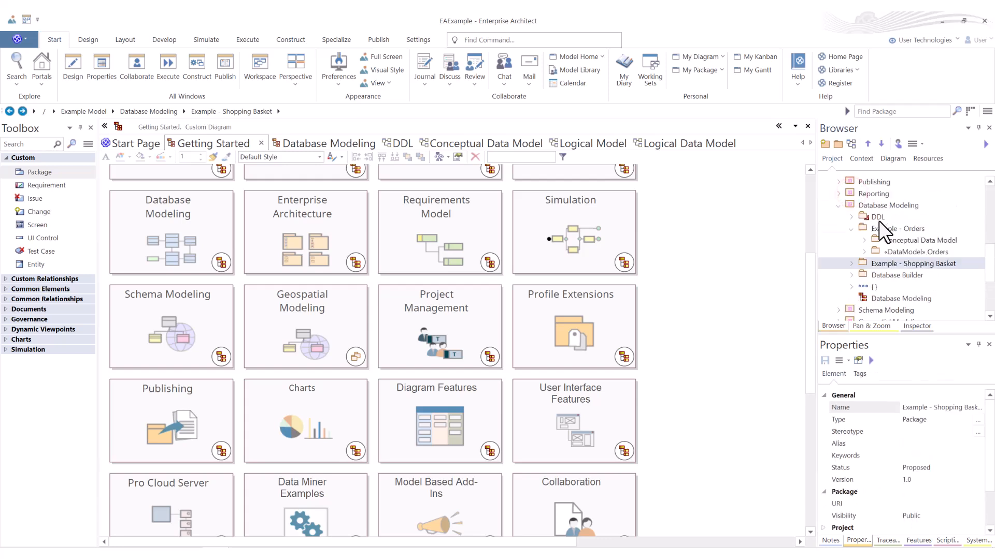
left_click(840, 205)
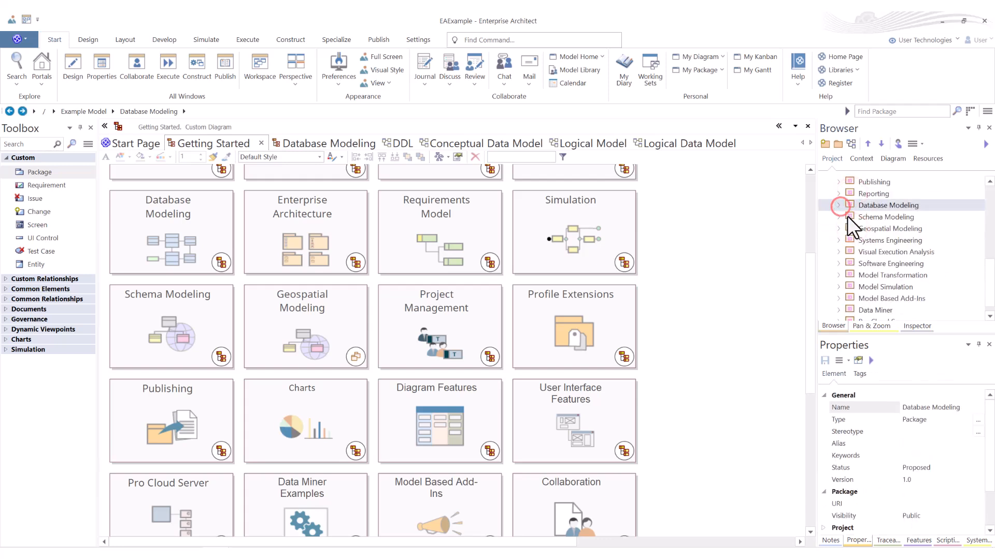
left_click(838, 216)
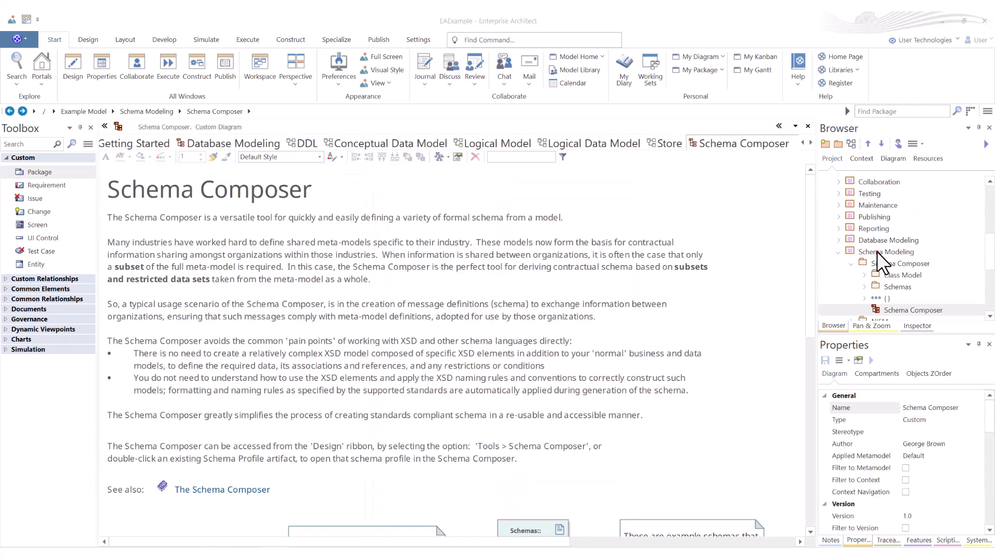
Step: Open the Schema Composer diagram from the Schema Modeling package and read its overview and example schema artifacts
left_click(876, 252)
left_click(888, 309)
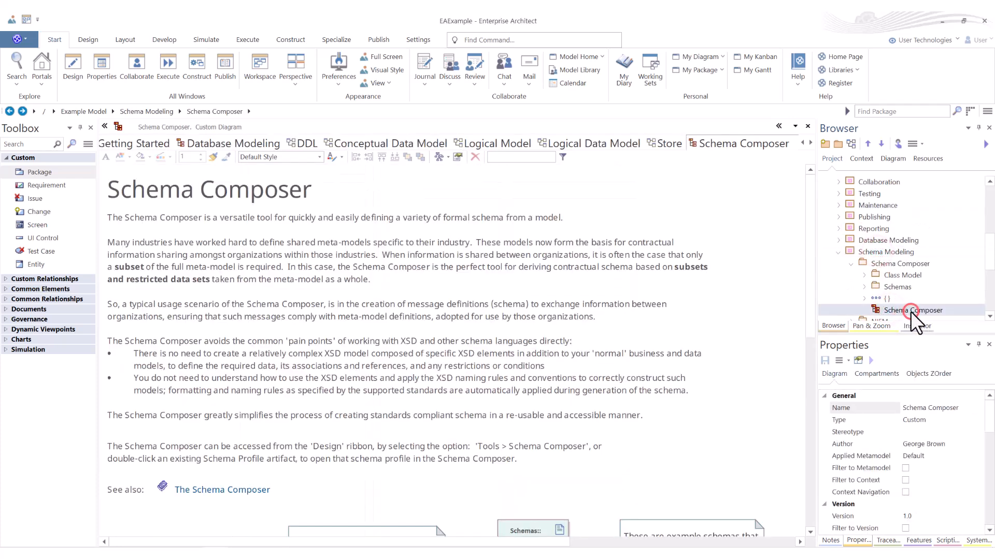
scroll(262, 247, "down", 5)
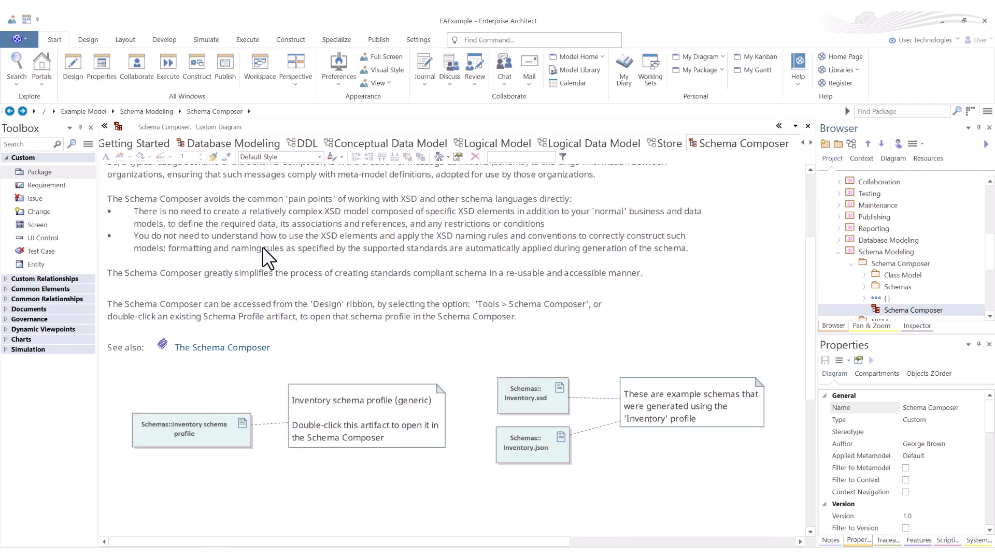
scroll(264, 247, "up", 3)
scroll(265, 247, "down", 3)
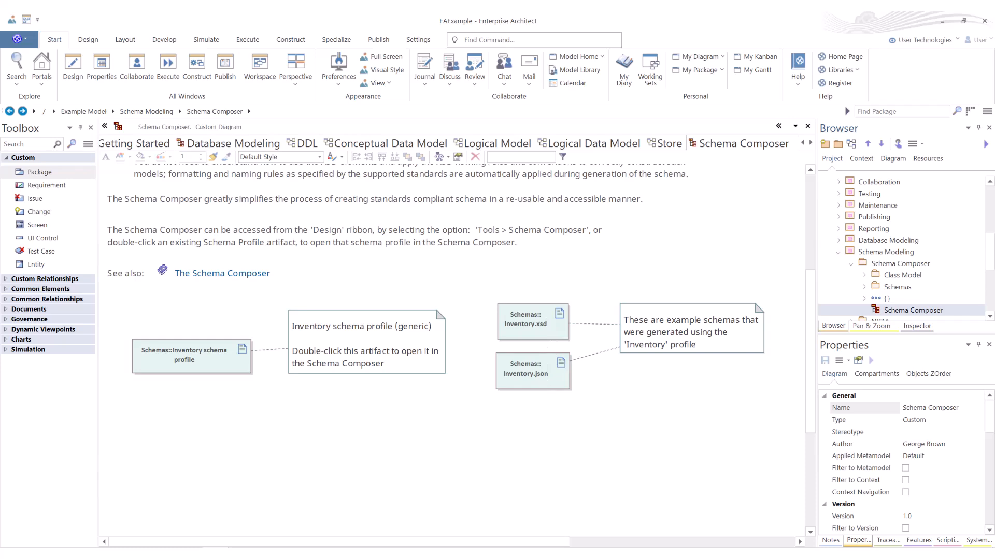
Step: Open the Inventory.json example schema artifact from the diagram and review its code
double_click(533, 371)
scroll(344, 277, "down", 7)
scroll(347, 280, "up", 7)
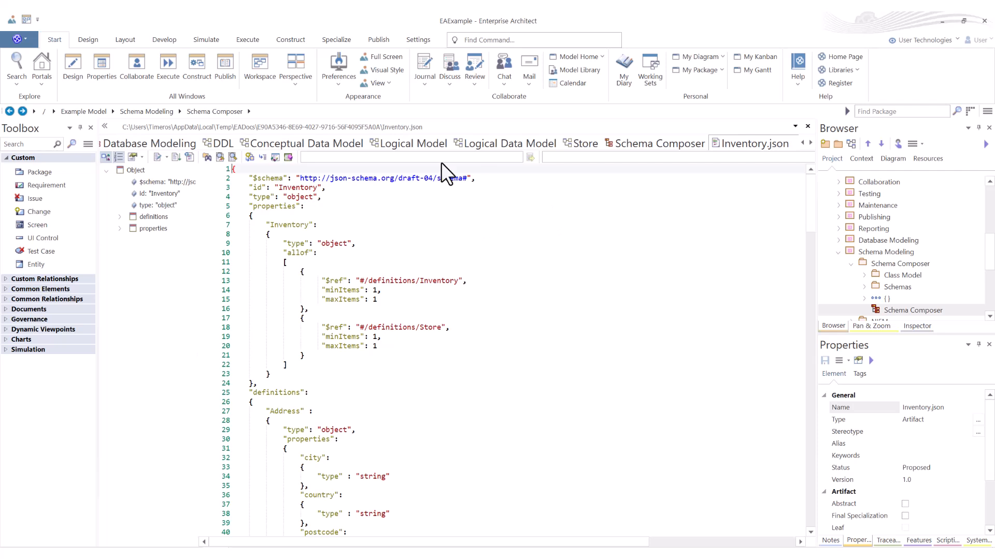
Step: Open the Schema Importer through the Import for Schema Composer command, and review its schema set, reference package and schema file options
left_click(170, 40)
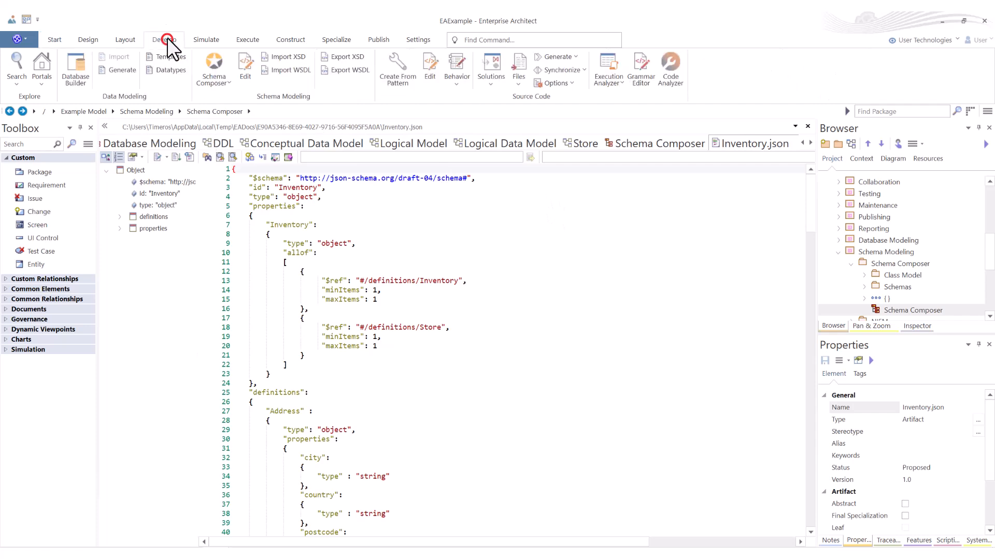
left_click(235, 89)
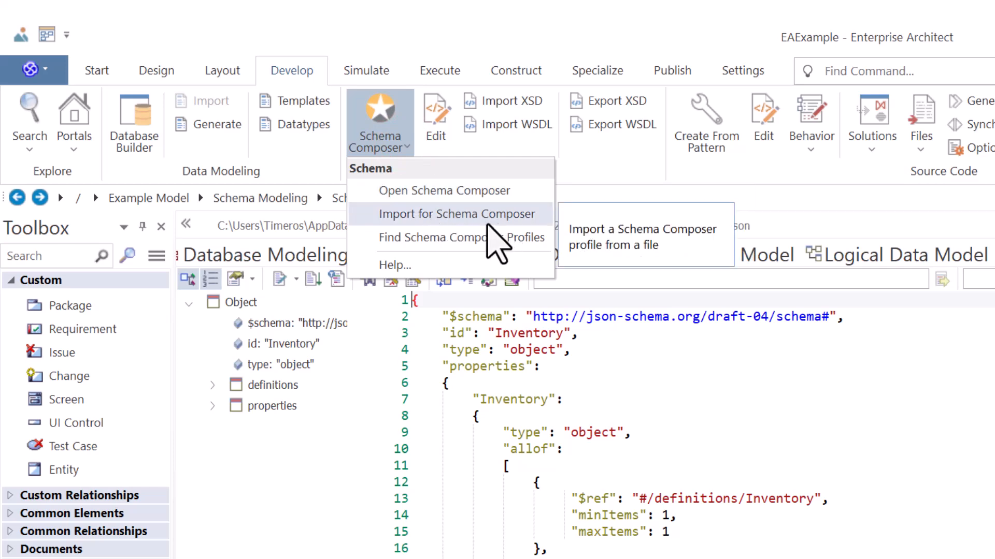
left_click(487, 219)
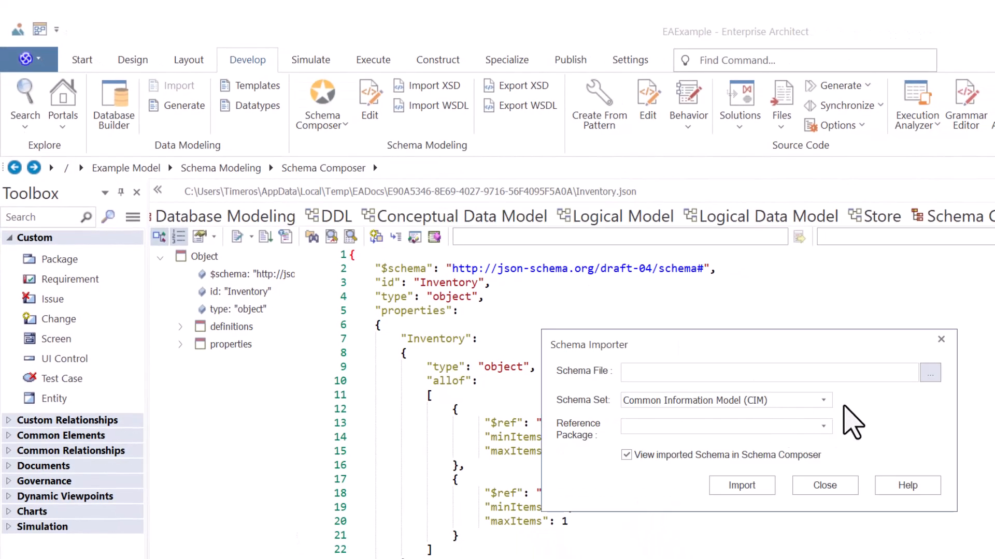
left_click(823, 401)
left_click(824, 400)
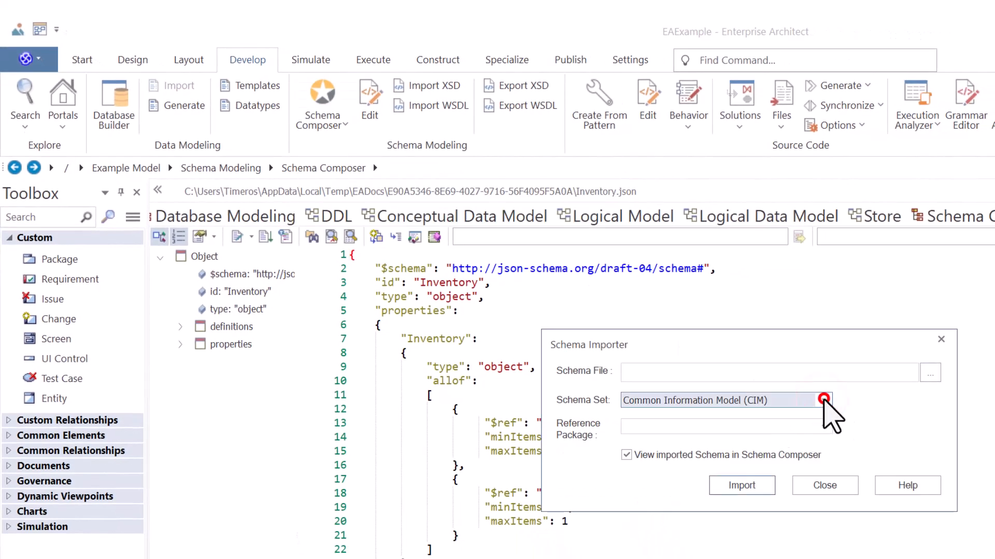
left_click(826, 428)
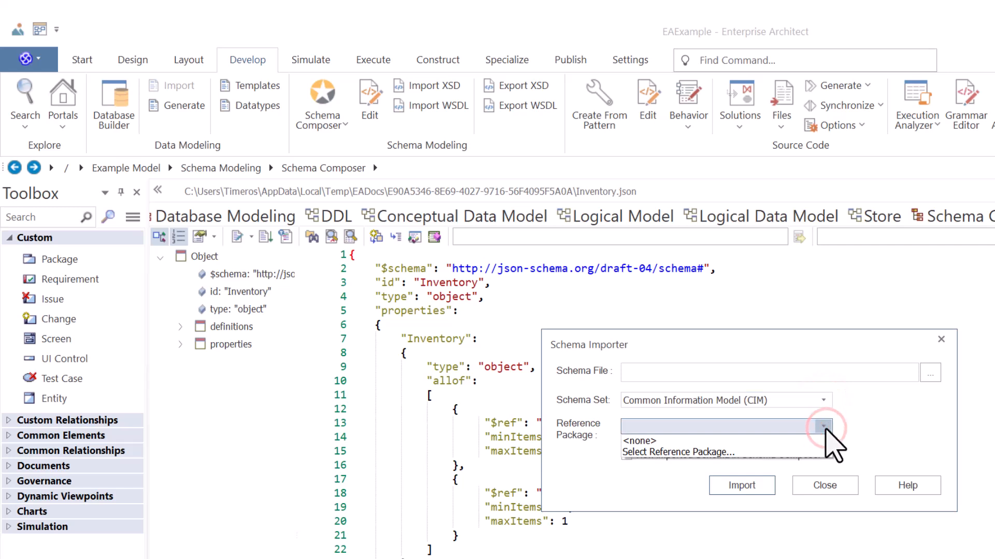
left_click(826, 428)
left_click(932, 377)
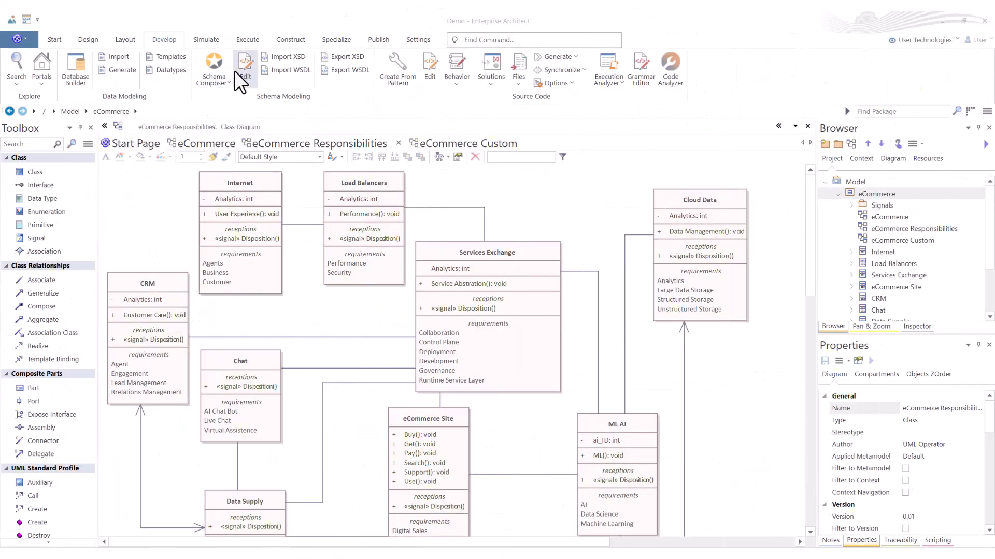
Step: In the Demo project, open the schema Edit command's file browser, review the supported source file types, and cancel
left_click(244, 67)
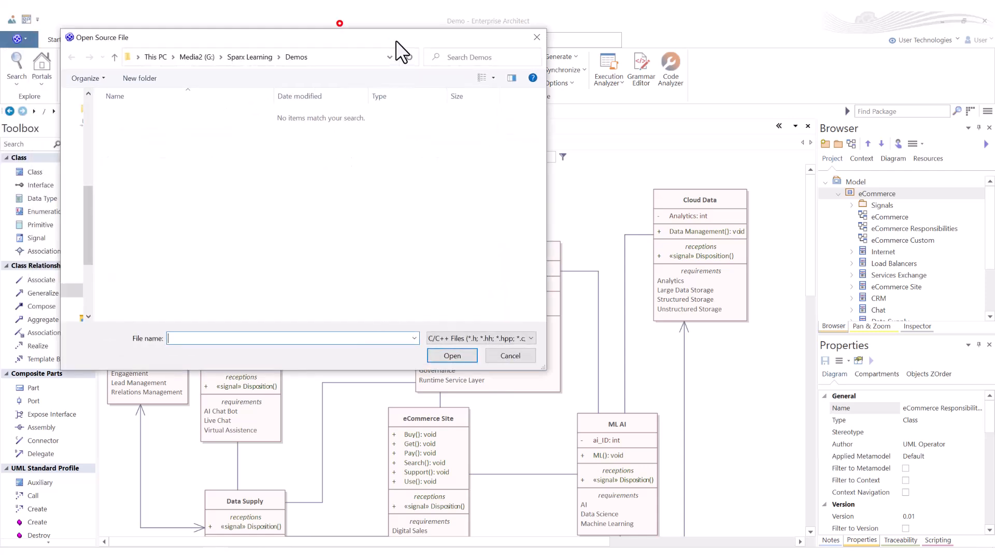
left_click(503, 330)
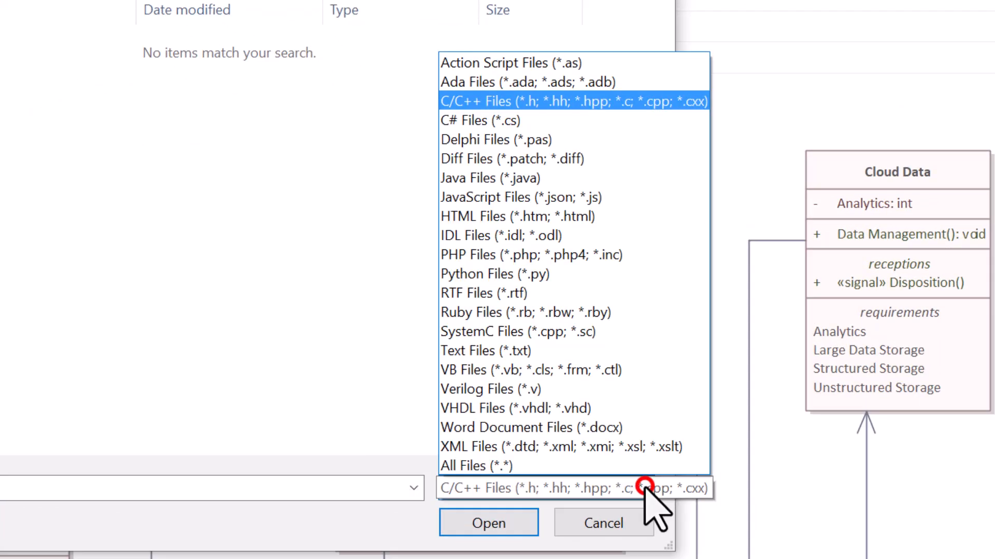
left_click(601, 525)
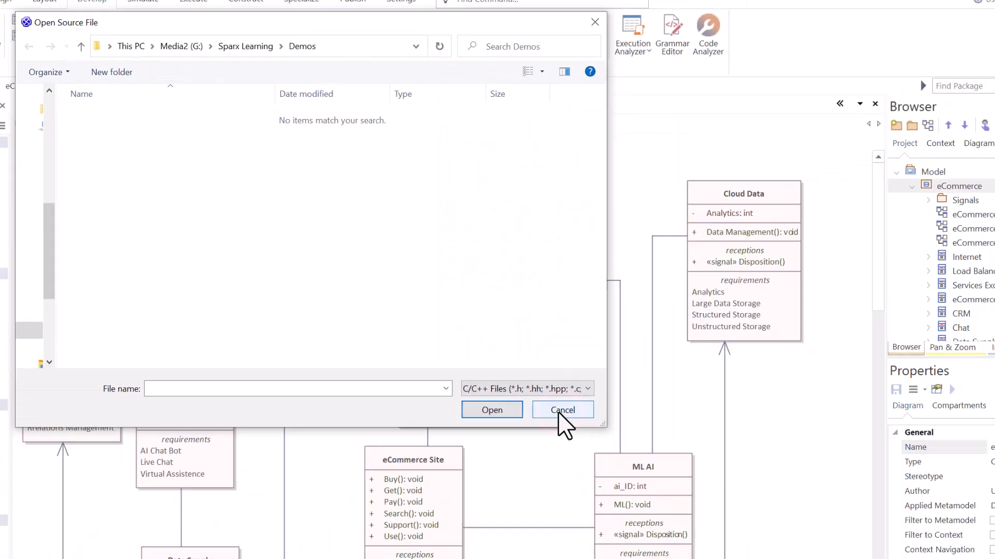
left_click(601, 524)
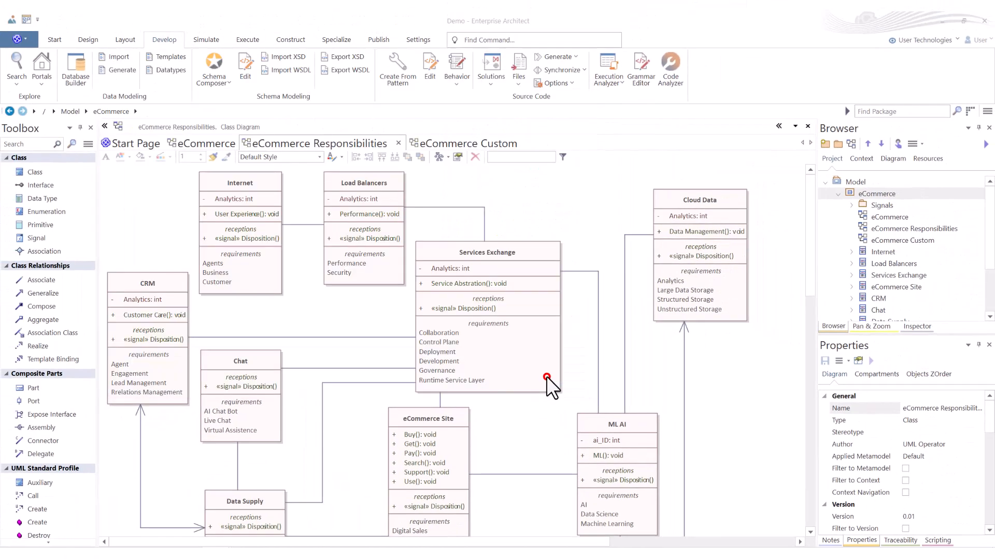
Step: View the Import XML Schema and Import WSDL dialogs, closing each without importing
left_click(285, 56)
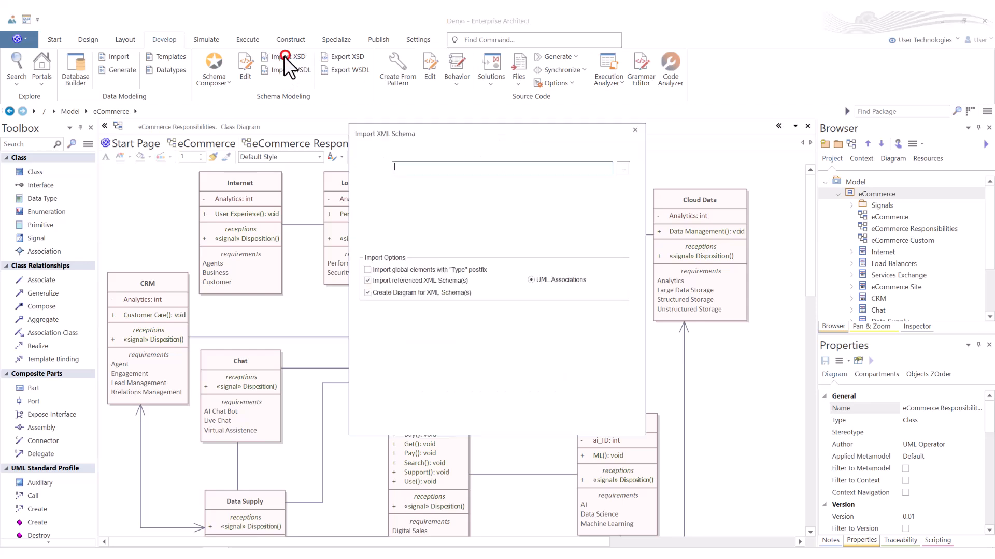
left_click(527, 417)
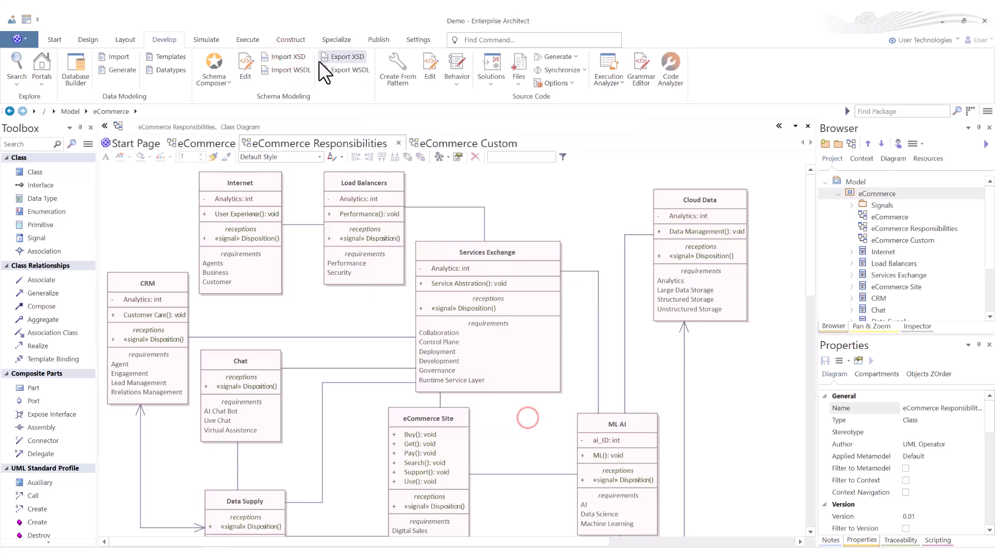
left_click(290, 70)
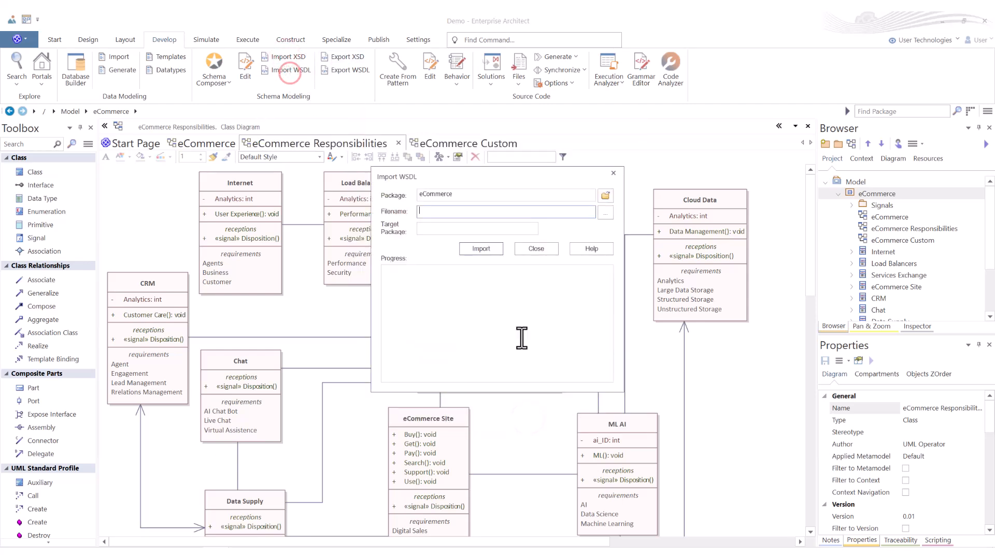
left_click(536, 249)
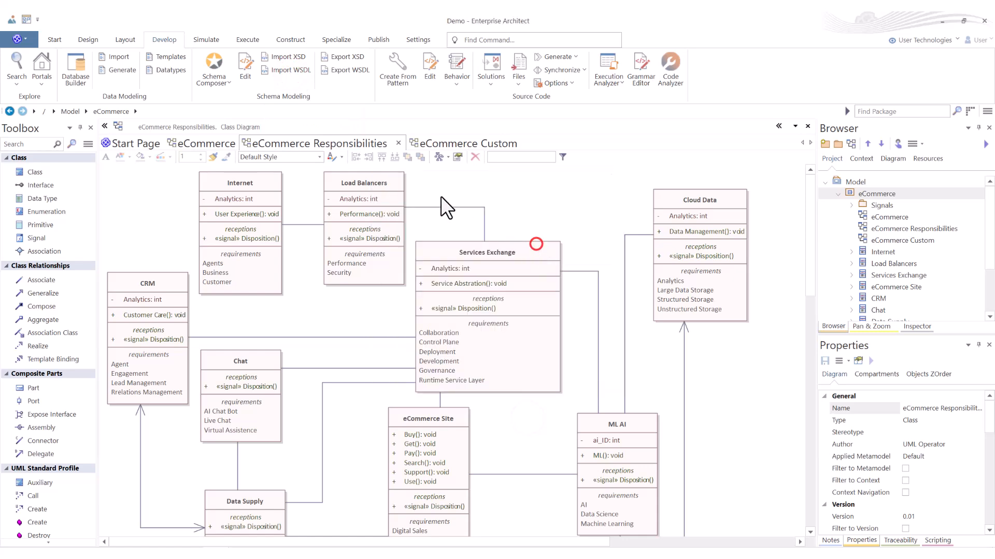
Step: View the Generate XML Schema dialog for the eCommerce package, close it, and run the Export WSDL command
left_click(346, 57)
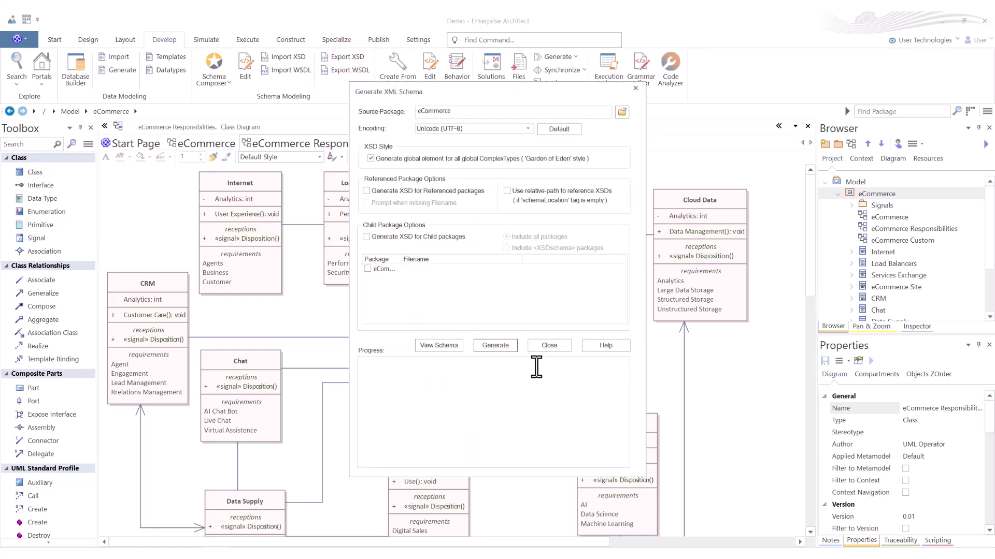
left_click(548, 345)
left_click(353, 69)
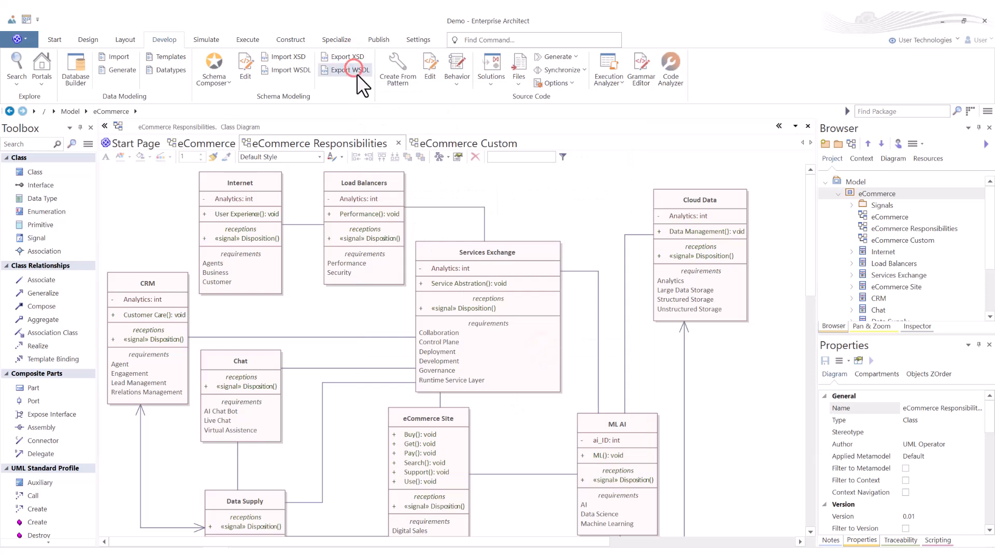
Step: With the Internet class selected, review the Create From Pattern application patterns for Java, C# and C++ and the VEA Examples, then cancel
left_click(270, 181)
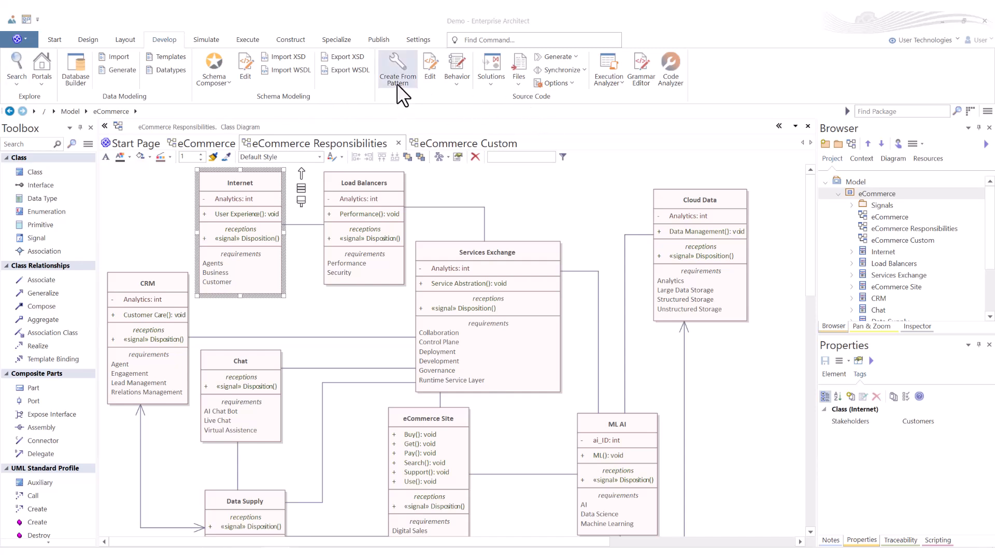
left_click(403, 73)
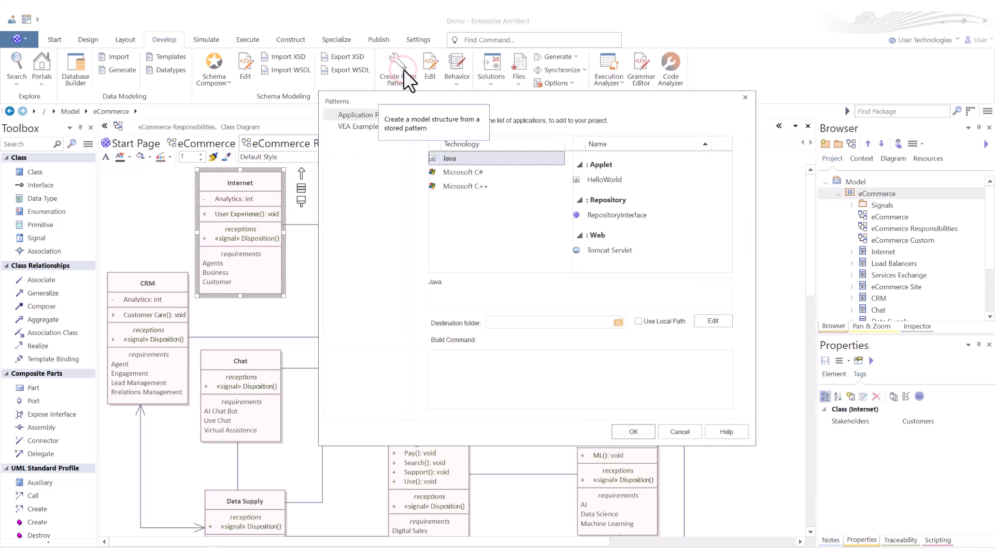
left_click(470, 172)
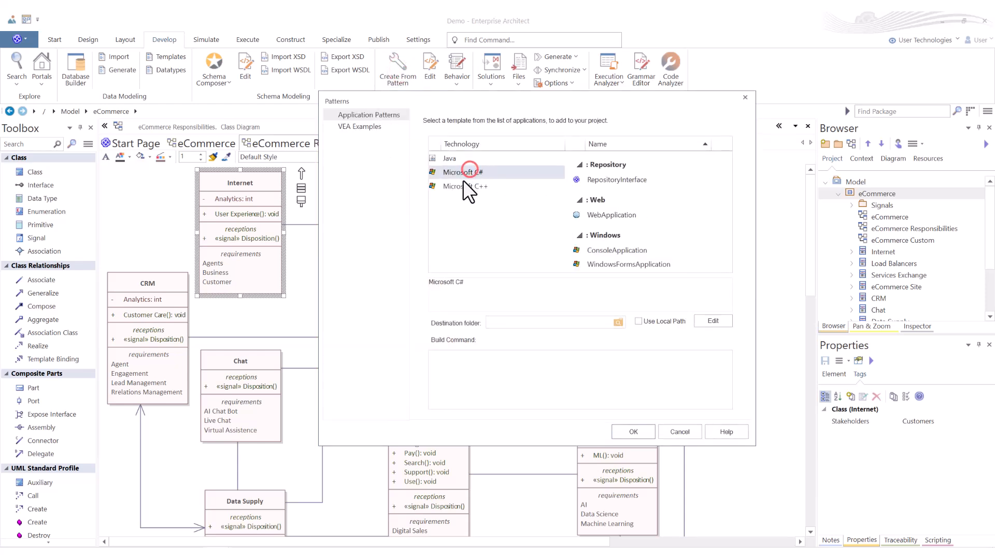
left_click(461, 186)
left_click(458, 172)
left_click(452, 158)
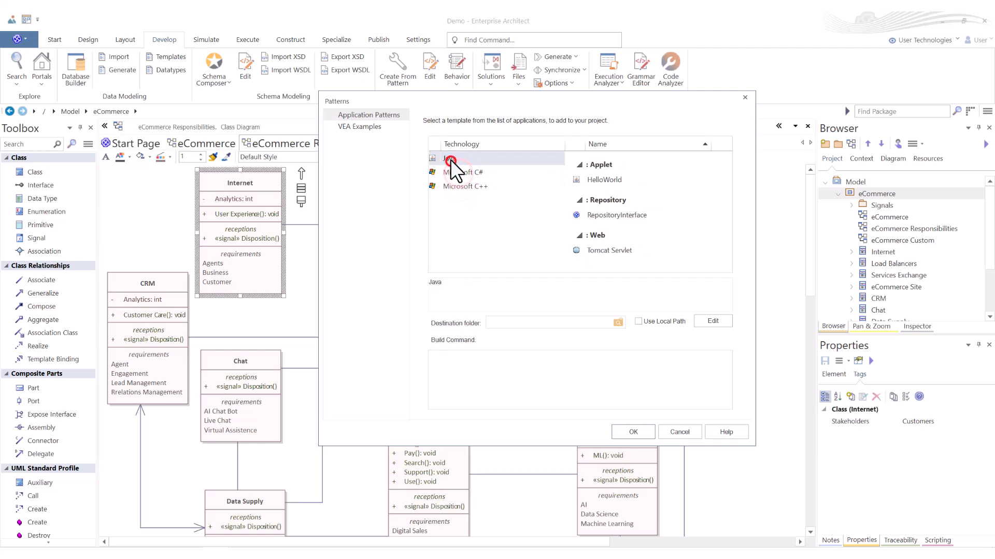
left_click(360, 126)
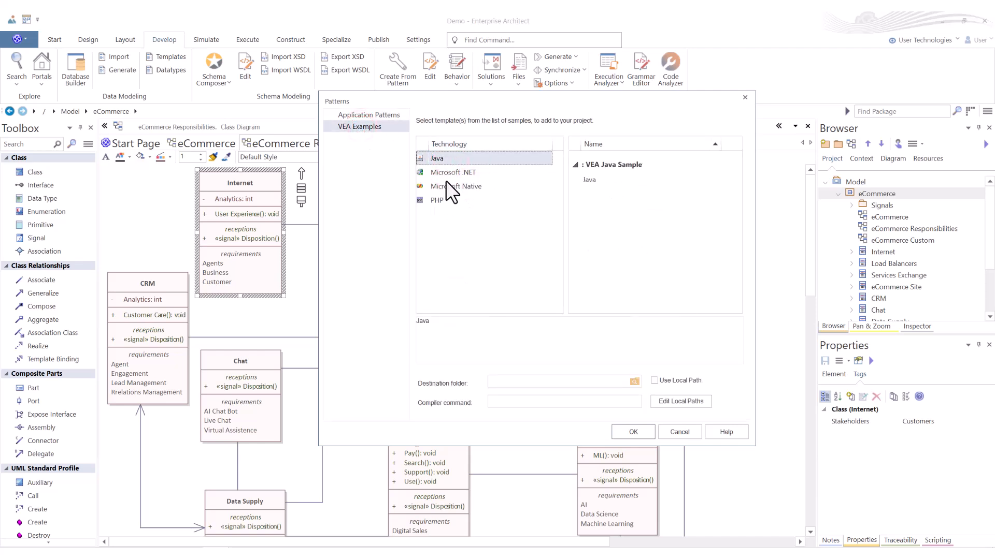
left_click(678, 431)
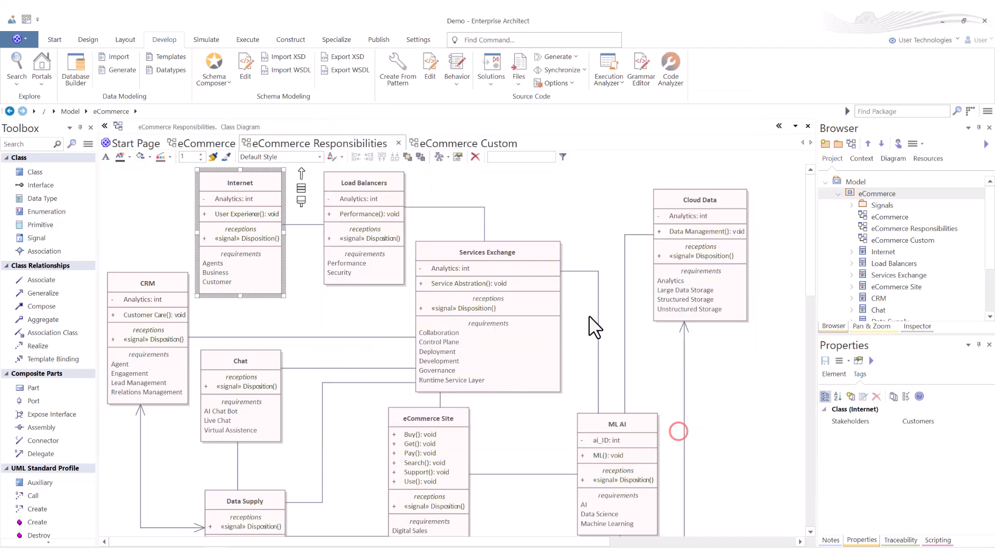
Step: Open the Source Code Edit command's file browser, review the file types it can open, and cancel
left_click(429, 64)
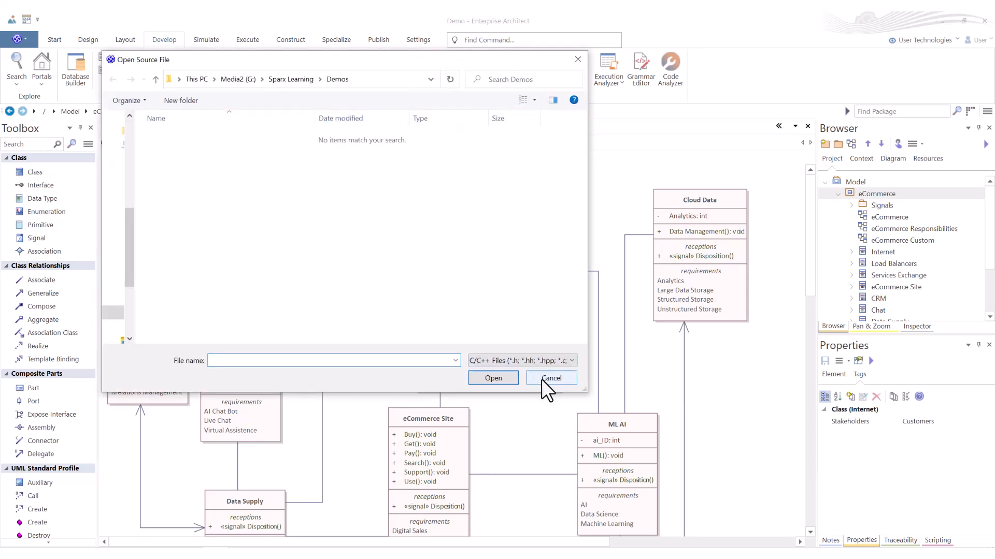
left_click(571, 360)
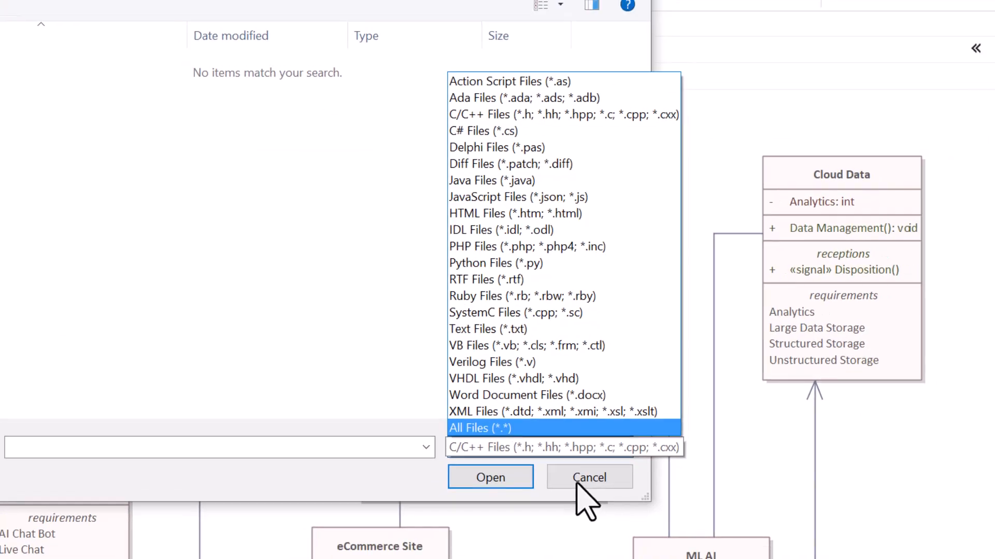
left_click(577, 485)
left_click(578, 485)
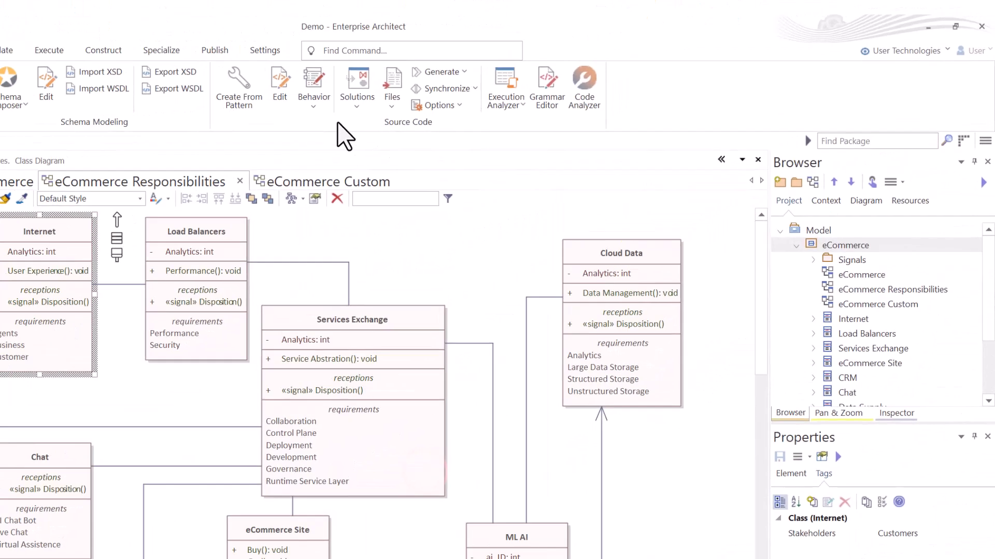
Step: Review the source code Behavior editing commands, the Solutions project import commands, and the Files language import commands
left_click(314, 98)
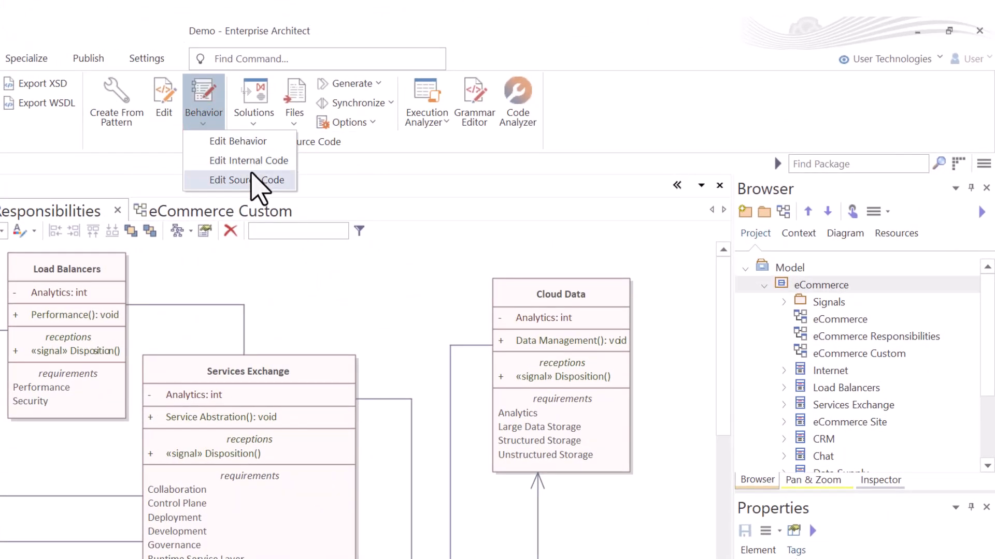
left_click(254, 123)
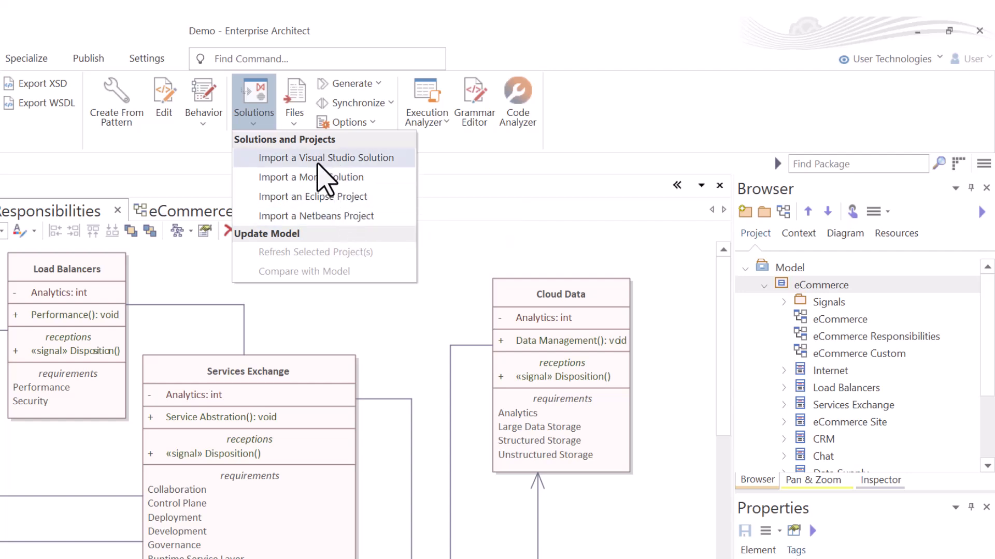
left_click(296, 122)
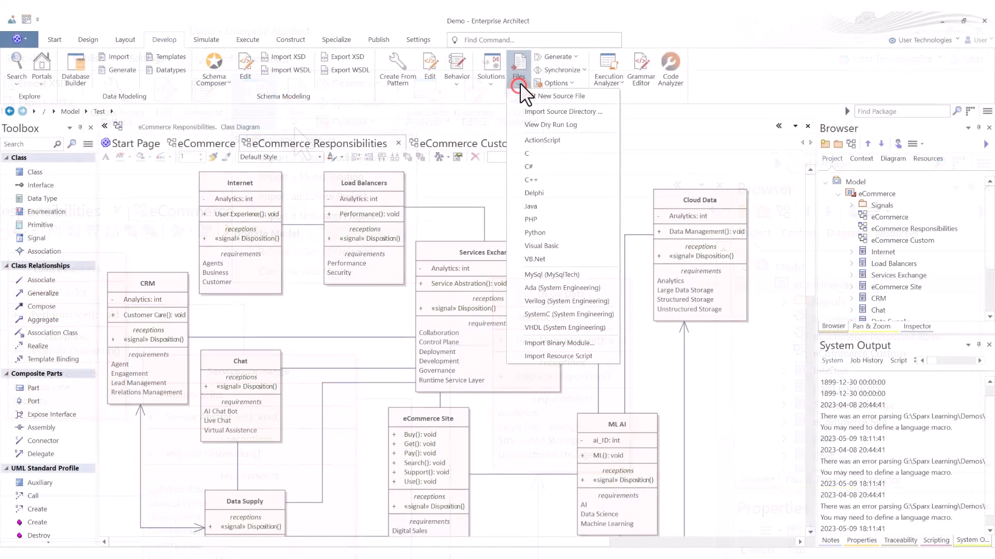
left_click(468, 99)
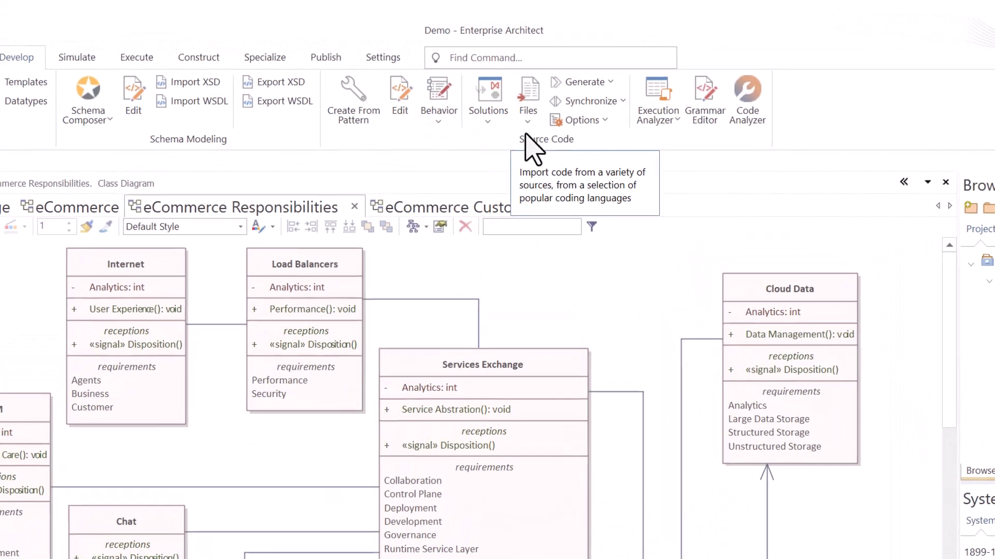
left_click(526, 125)
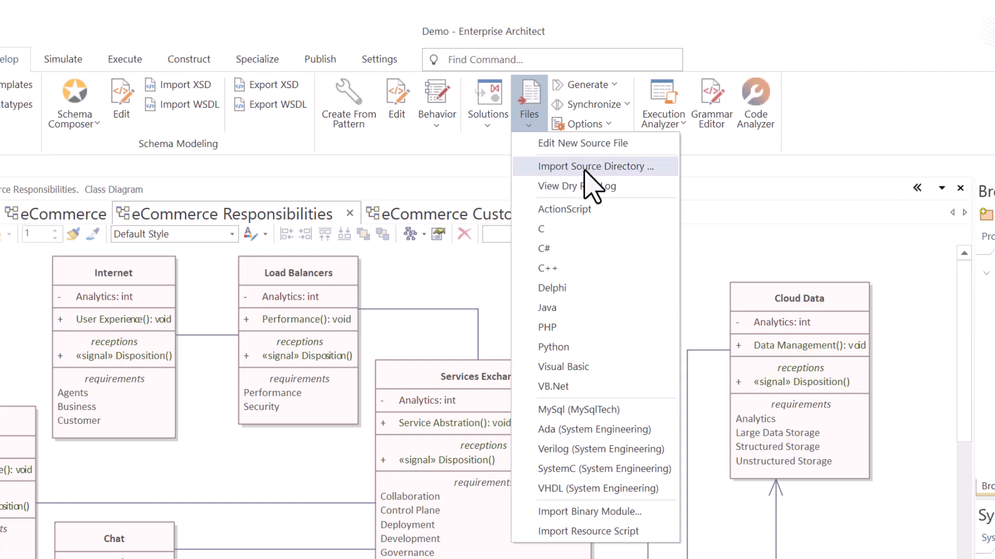
Step: Collapse the model tree, expand the Test package, and open its Test Classes diagram
left_click(986, 273)
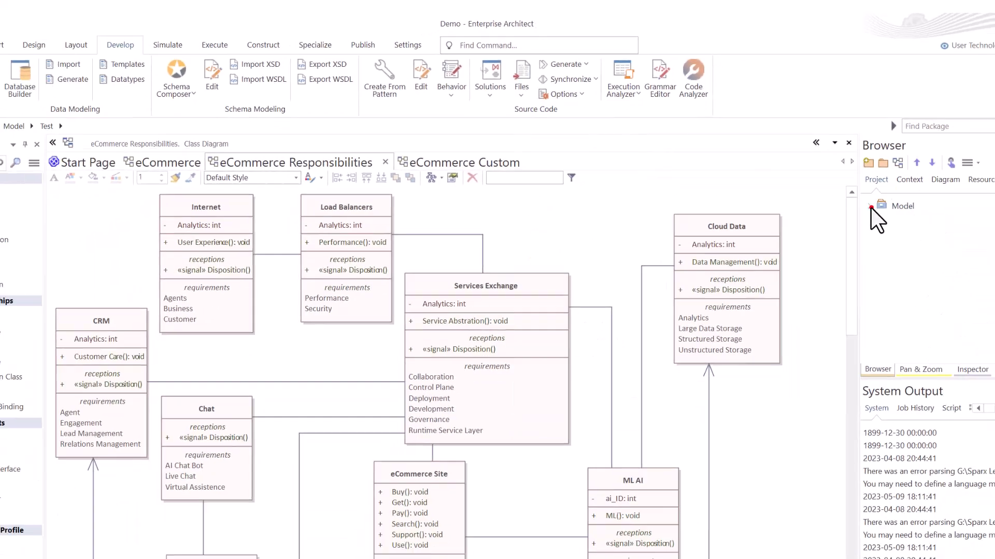
left_click(986, 273)
left_click(986, 273)
left_click(838, 217)
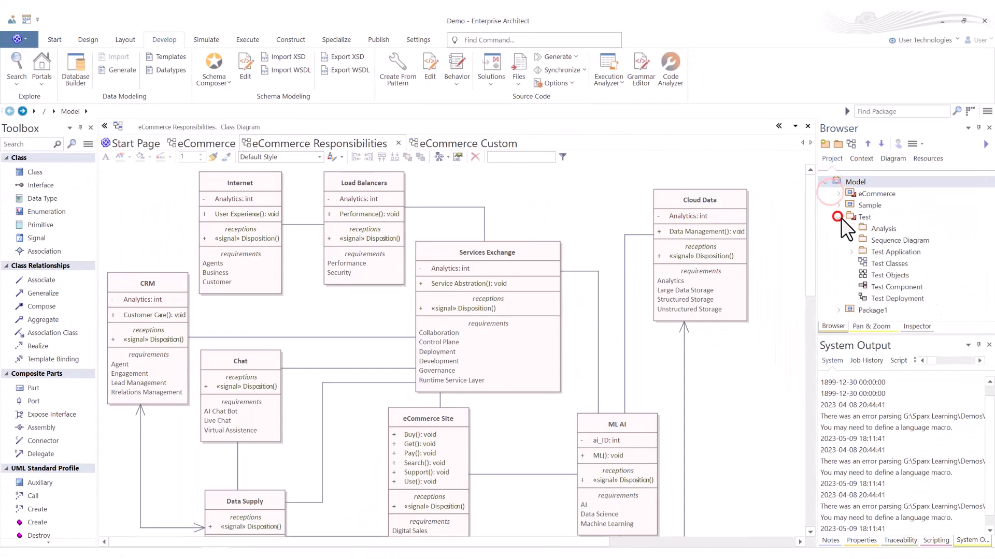
double_click(878, 263)
Step: Import the C# source directory G:\Sparx Learning\Demos with file extension .cs into the Test Classes diagram, then close the progress dialog
left_click(406, 230)
left_click(520, 83)
left_click(548, 113)
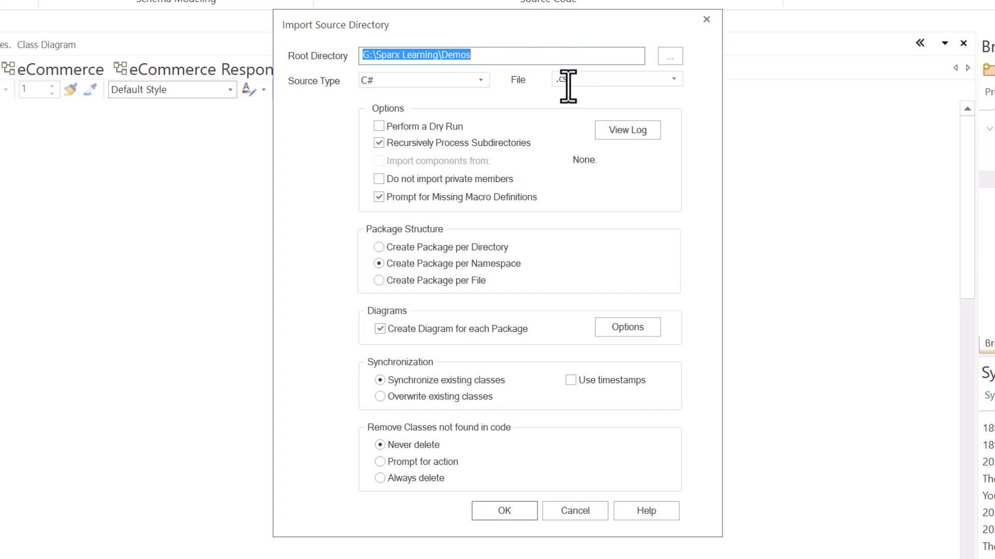
left_click(409, 80)
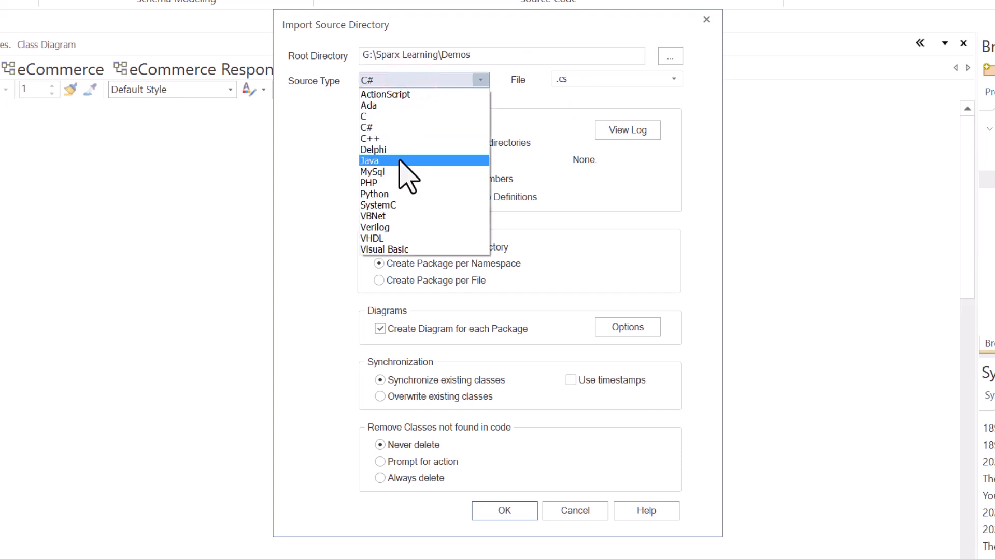
left_click(476, 80)
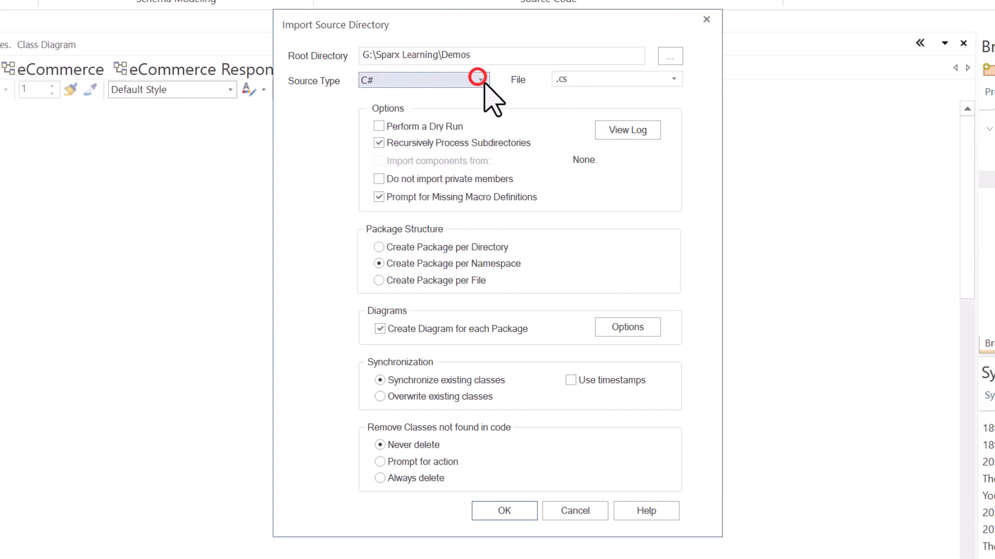
left_click(597, 82)
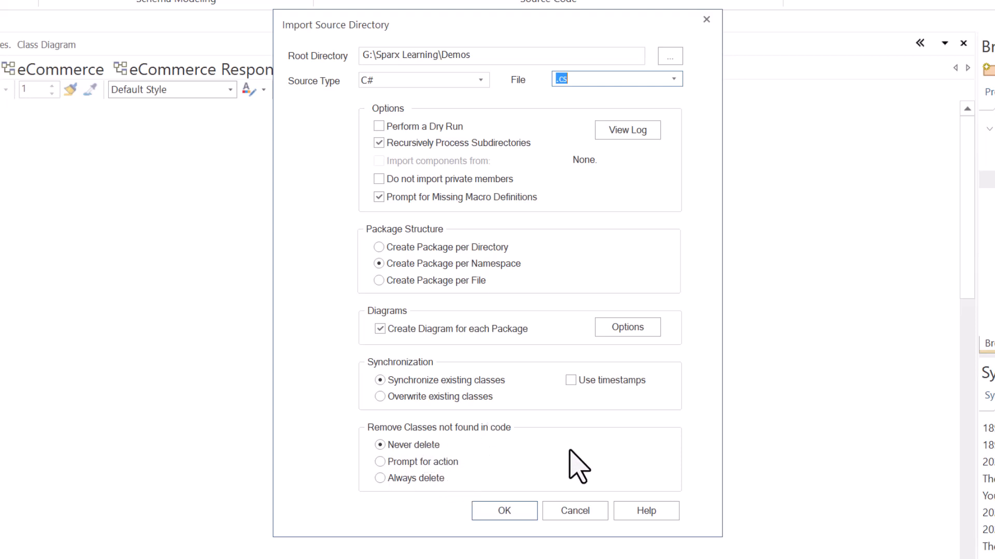
left_click(503, 512)
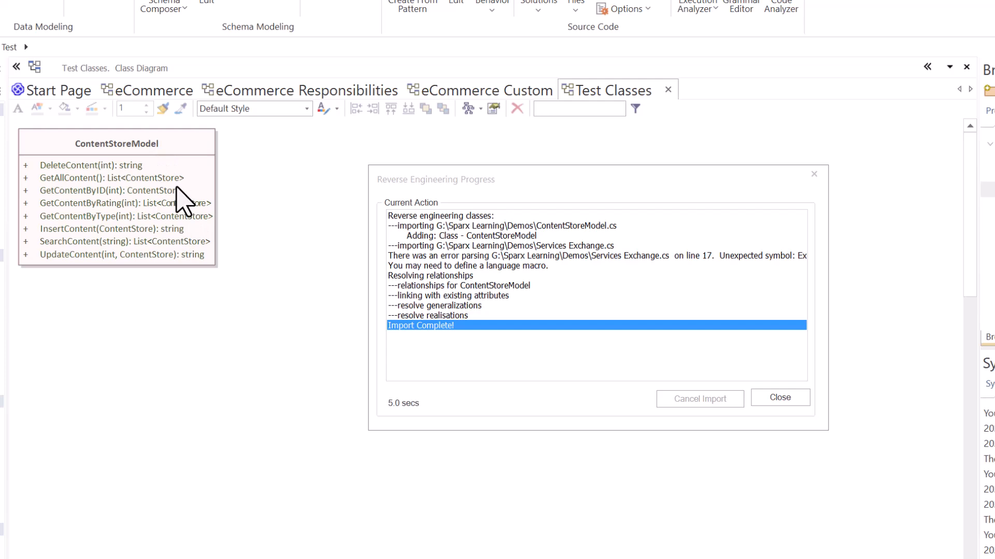
left_click(772, 400)
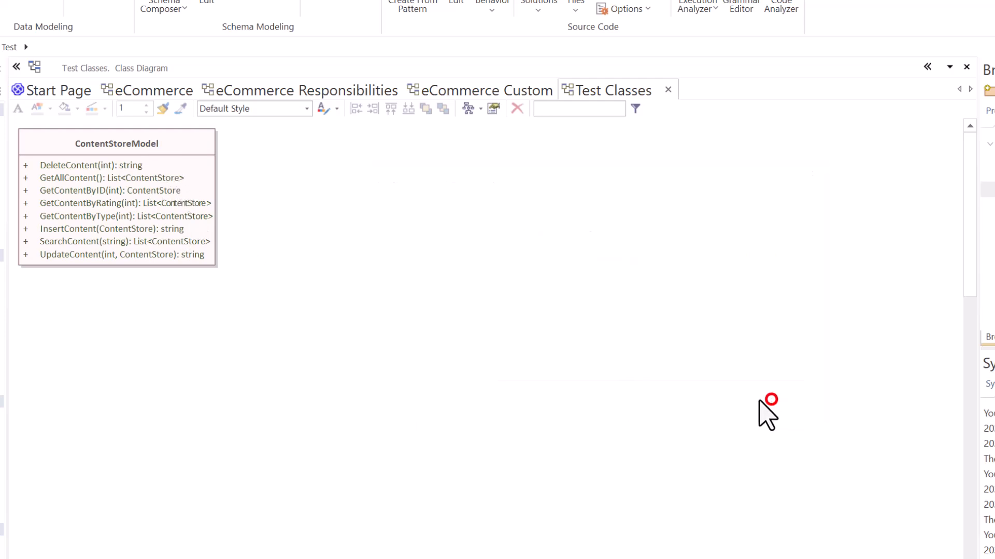
Step: Select the imported ContentStoreModel class, look through its context commands, and dismiss them without choosing any
left_click(279, 193)
left_click(184, 148)
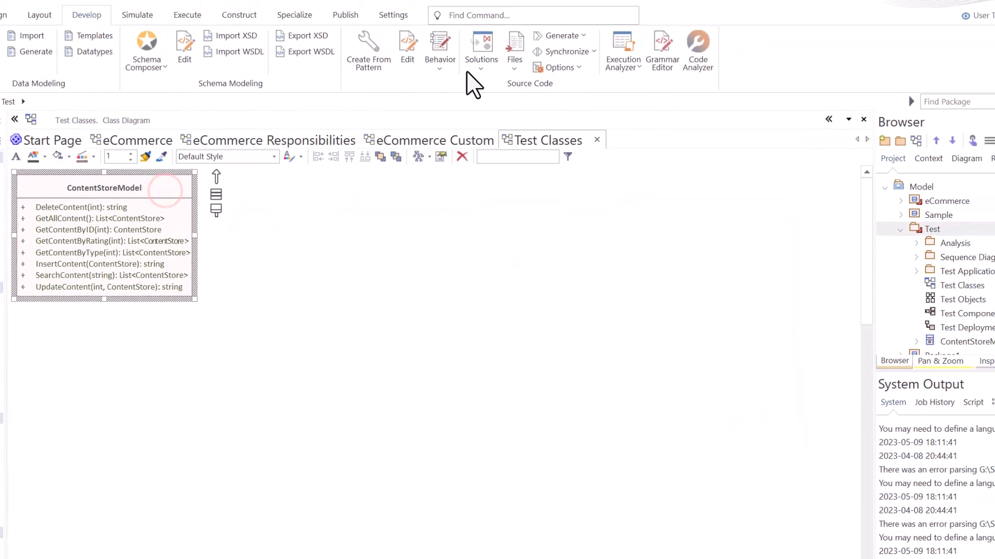
left_click(562, 19)
left_click(348, 294)
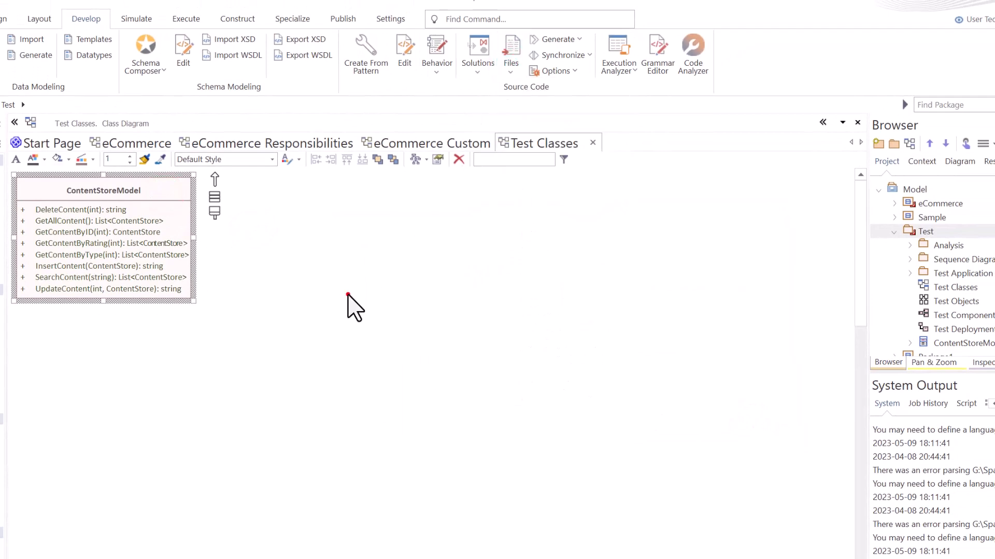
left_click(297, 248)
left_click(159, 191)
right_click(159, 189)
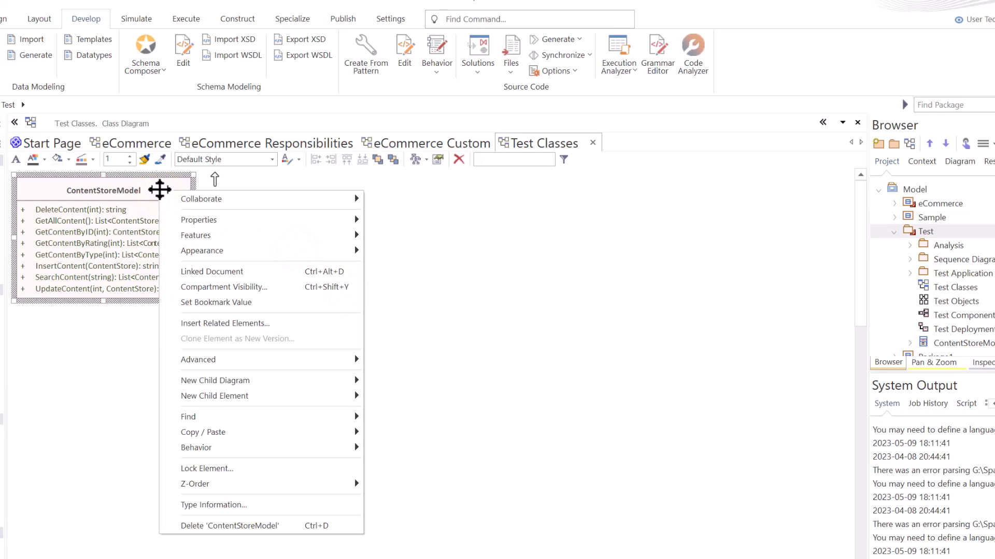
mouse_move(161, 195)
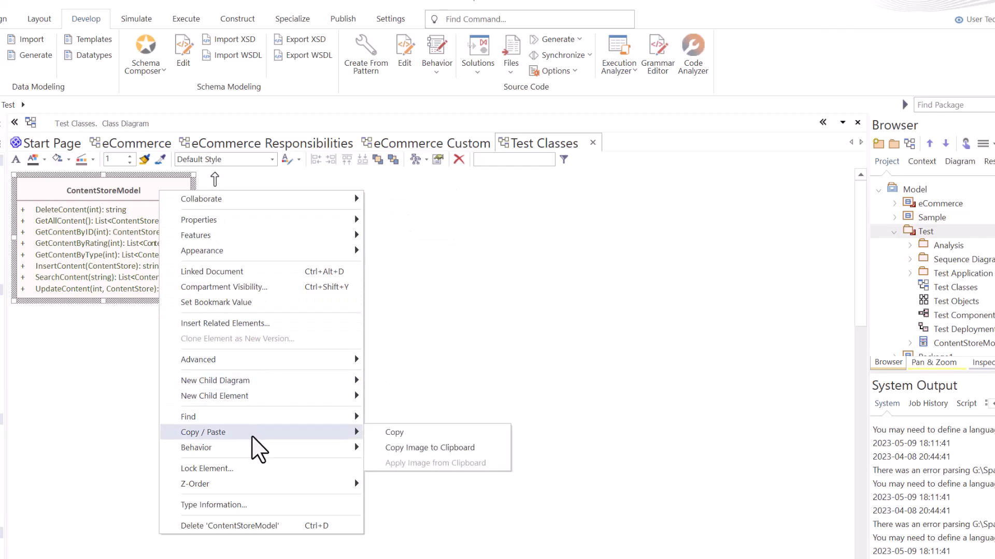
left_click(64, 391)
Step: Open the ContentStoreModel class's source code, read through its insert and update methods, and close the code file
left_click(124, 192)
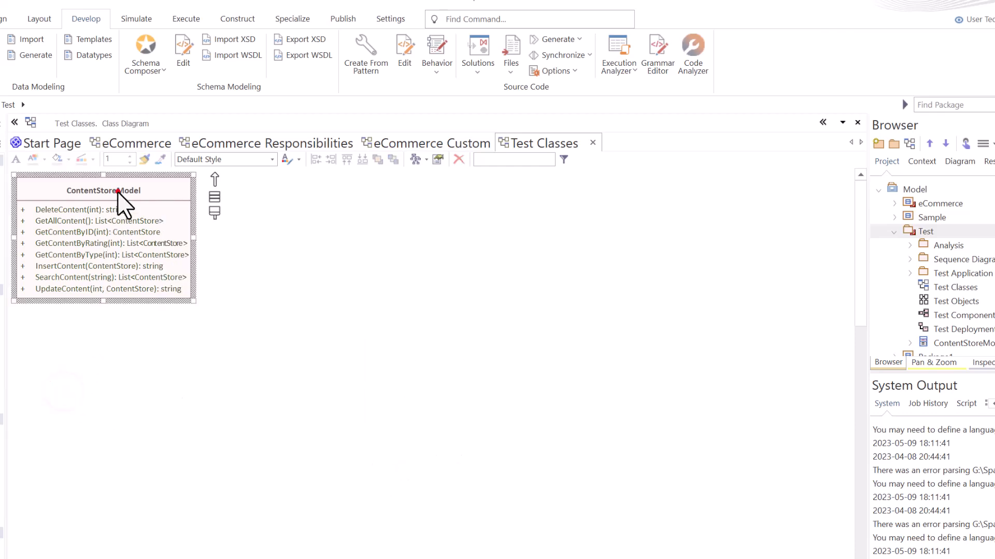
key("F12")
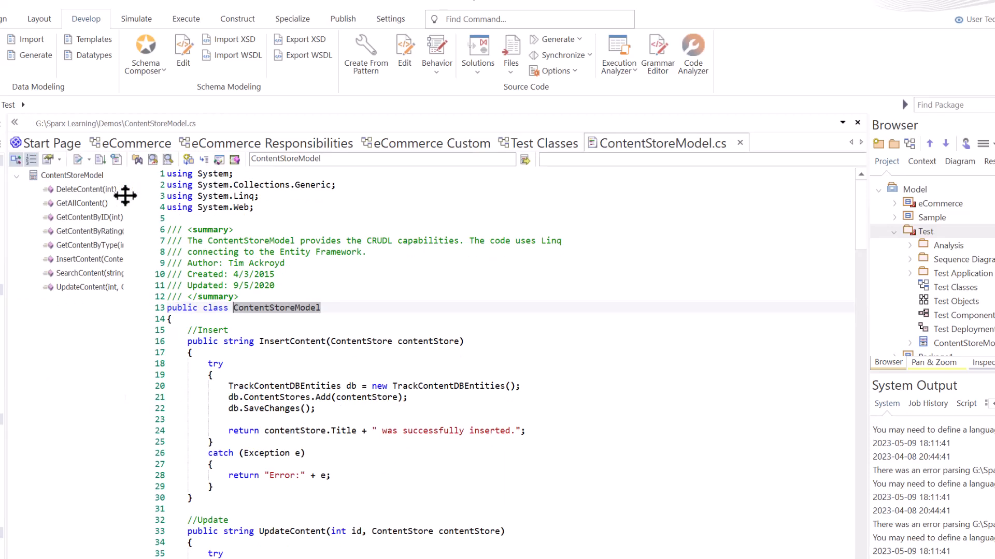
scroll(348, 356, "down", 6)
scroll(348, 357, "down", 8)
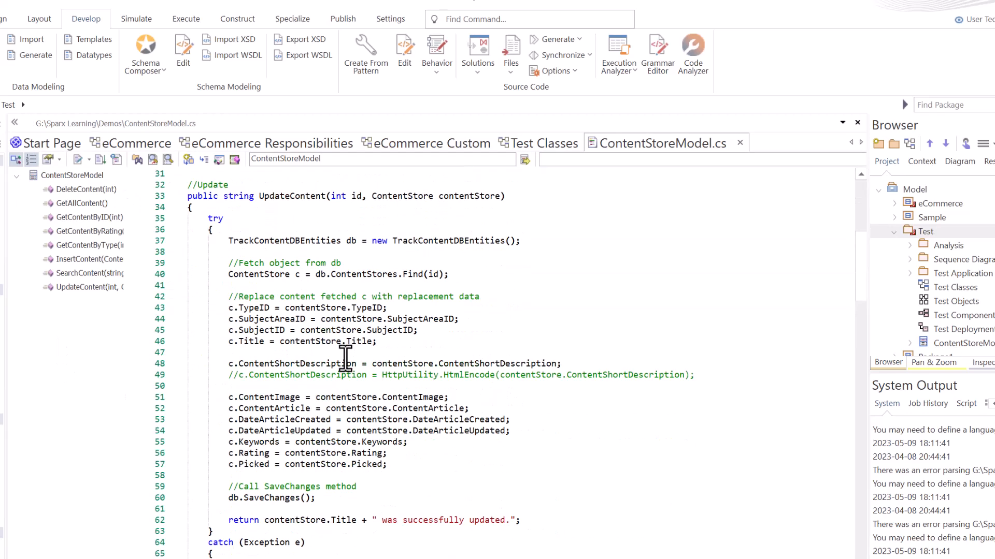
scroll(344, 357, "up", 7)
scroll(344, 359, "up", 3)
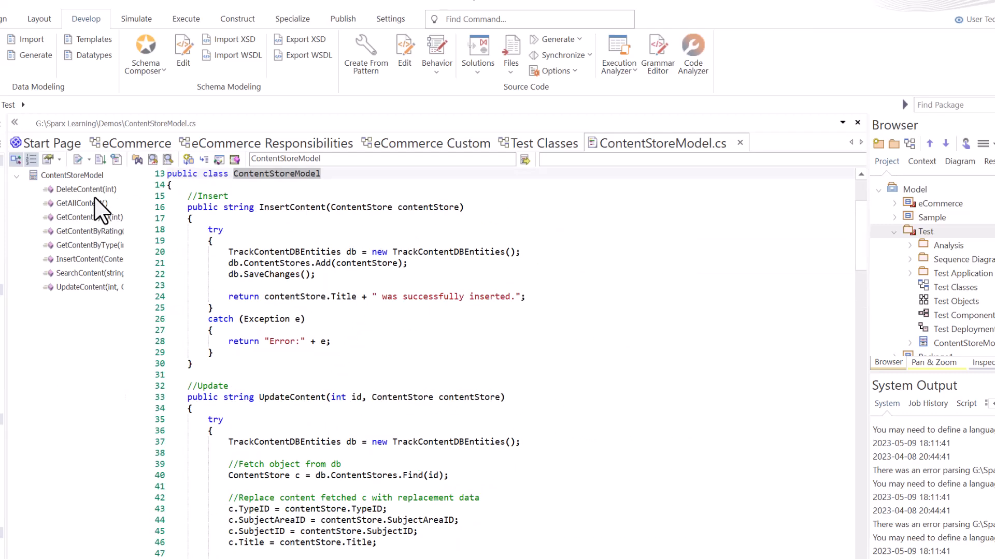
scroll(311, 295, "up", 4)
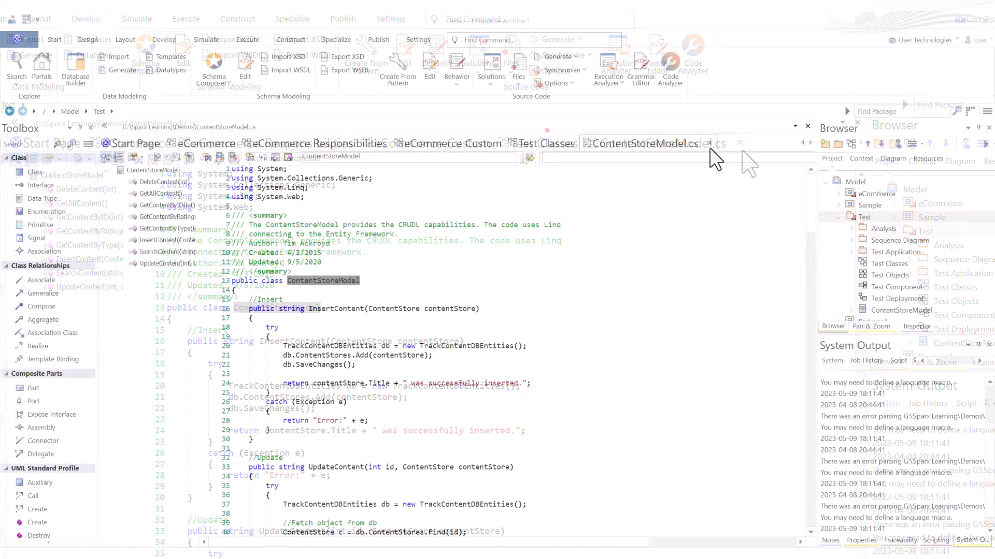
left_click(710, 142)
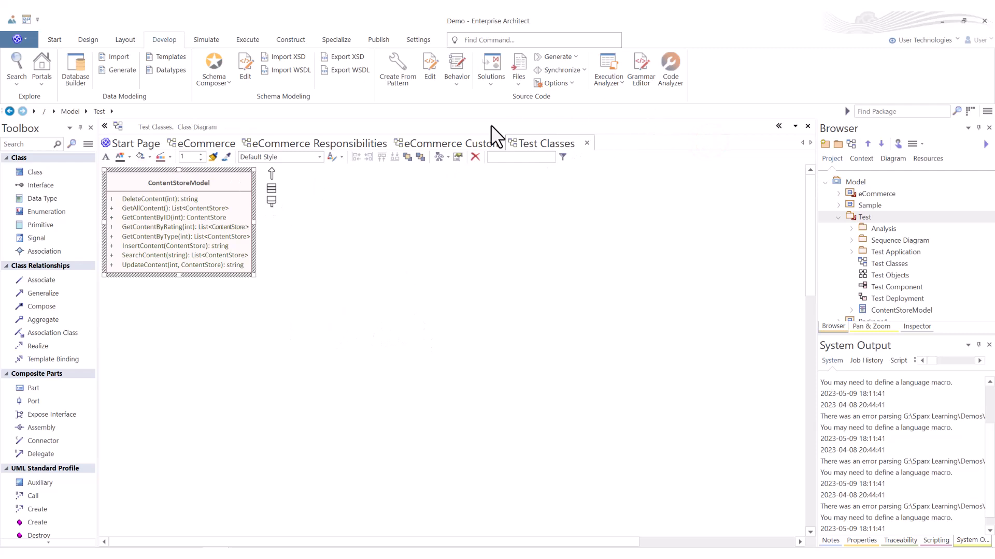
Step: Open Generate Single Element for the ContentStoreModel class and review the target languages, keeping C#
left_click(334, 229)
left_click(219, 183)
left_click(573, 55)
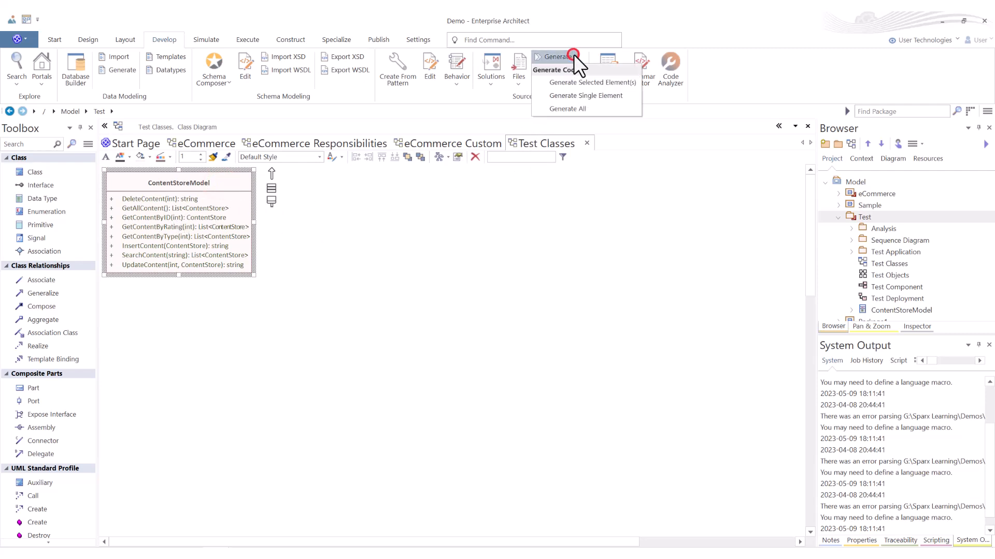
left_click(575, 94)
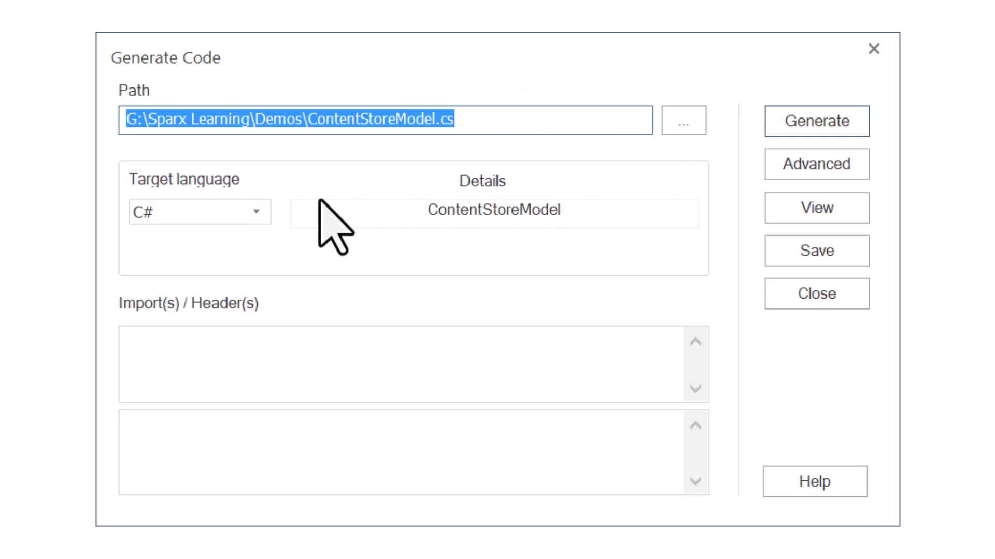
left_click(257, 212)
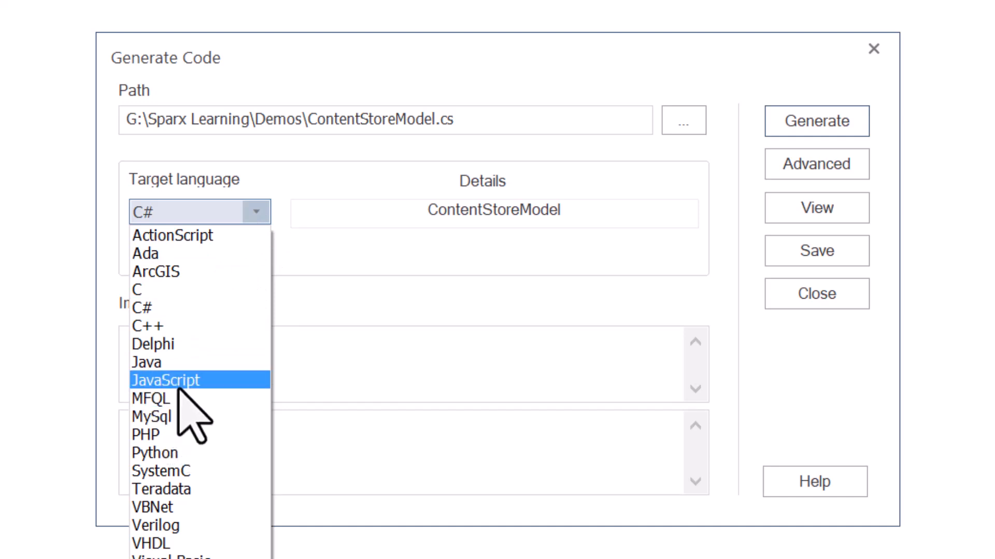
left_click(255, 212)
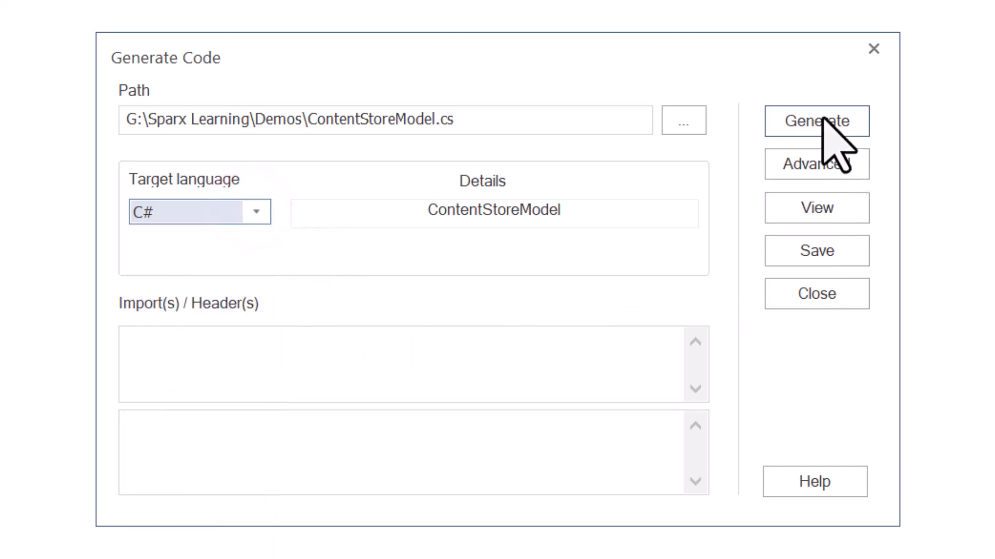
Step: View the advanced Source Code Engineering options, close them, and generate the ContentStoreModel class's C# code
left_click(815, 163)
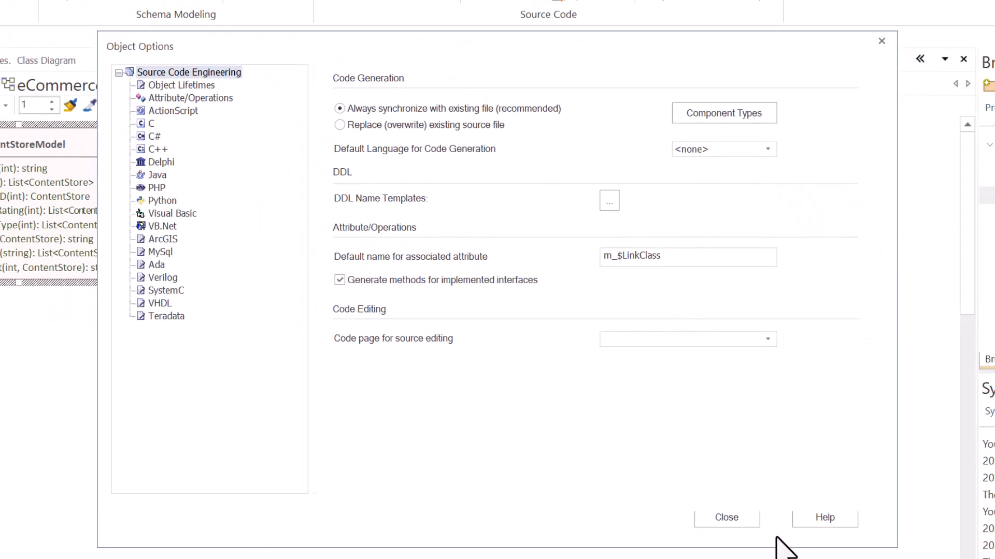
left_click(741, 517)
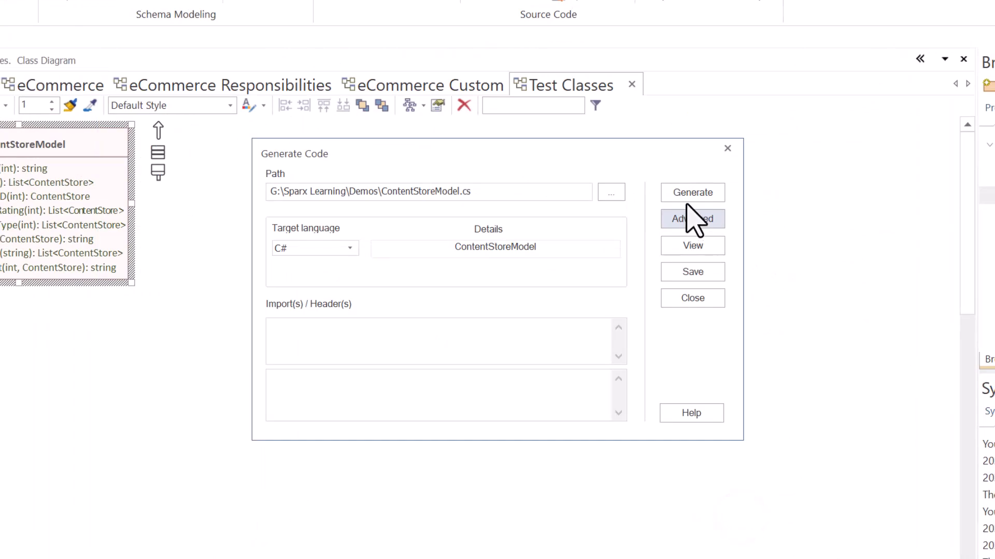
left_click(684, 192)
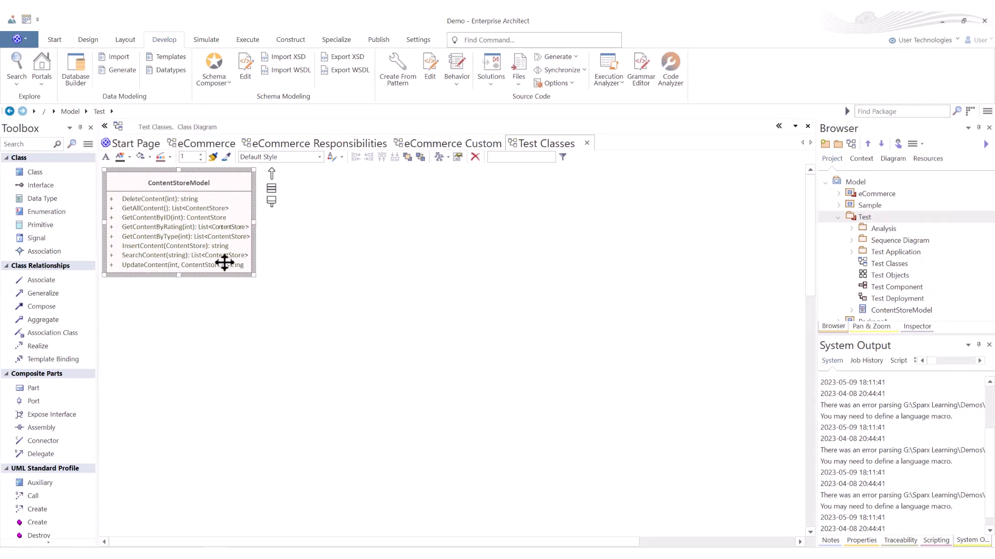
Step: With no class selected, review the Generate, Synchronize and Options source code commands without running any
left_click(352, 251)
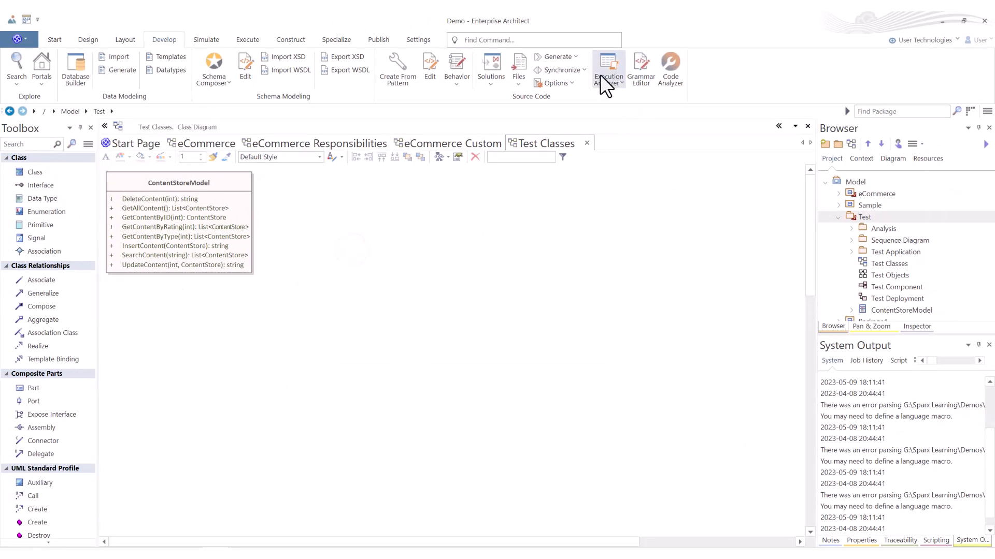
left_click(574, 56)
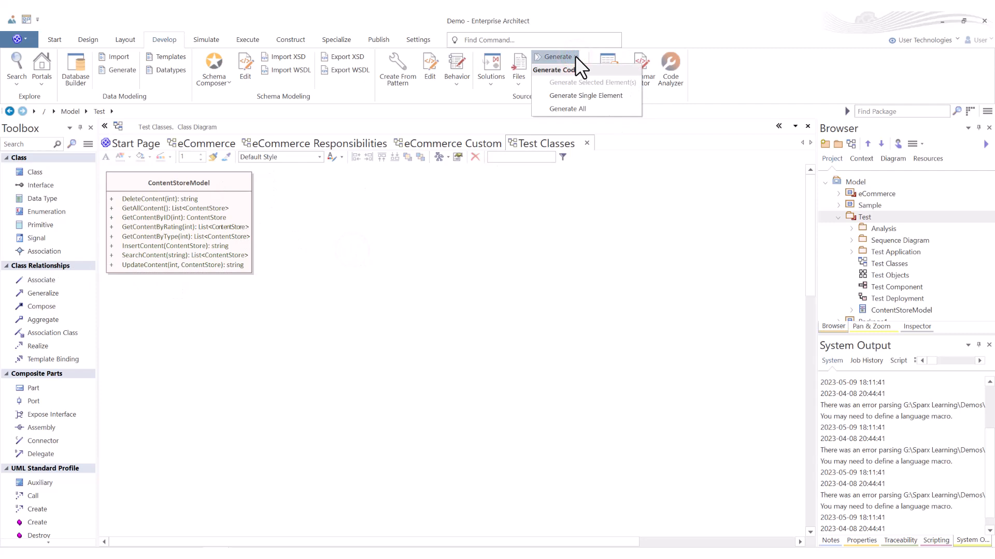
left_click(575, 56)
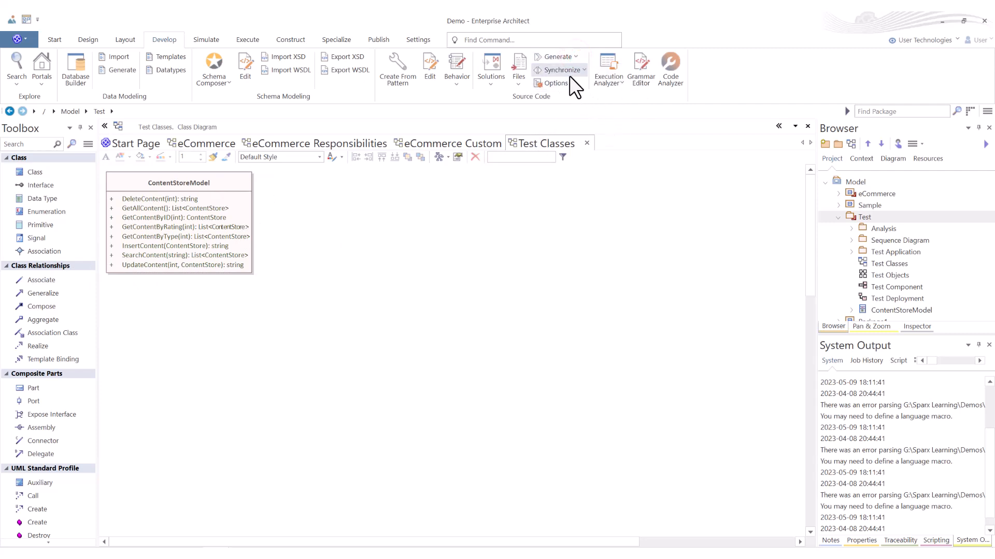
left_click(586, 68)
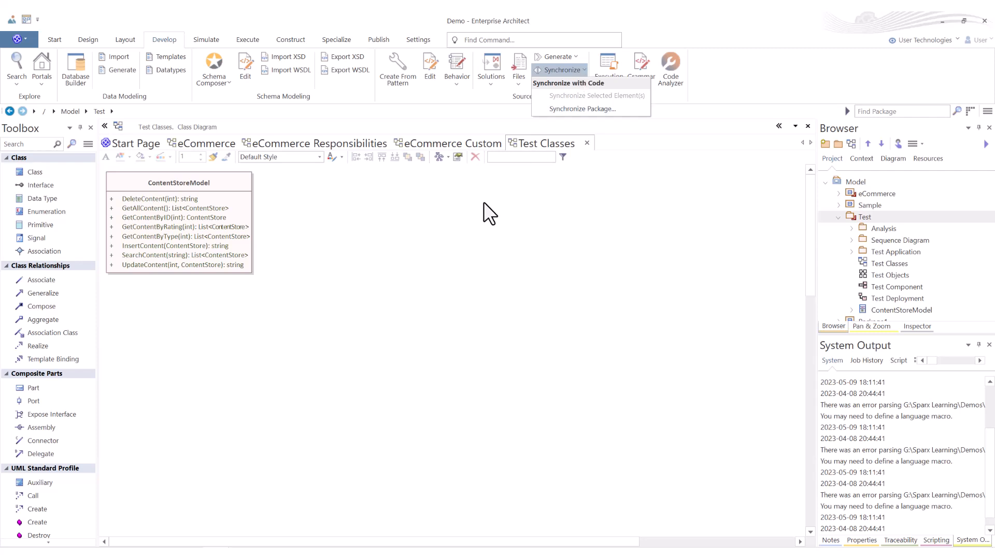
left_click(609, 201)
left_click(569, 84)
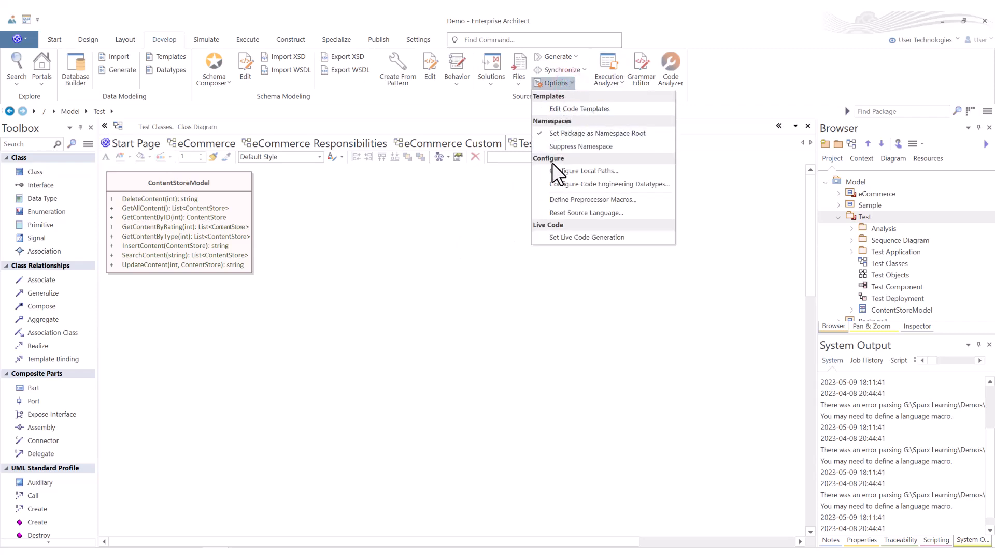
left_click(416, 236)
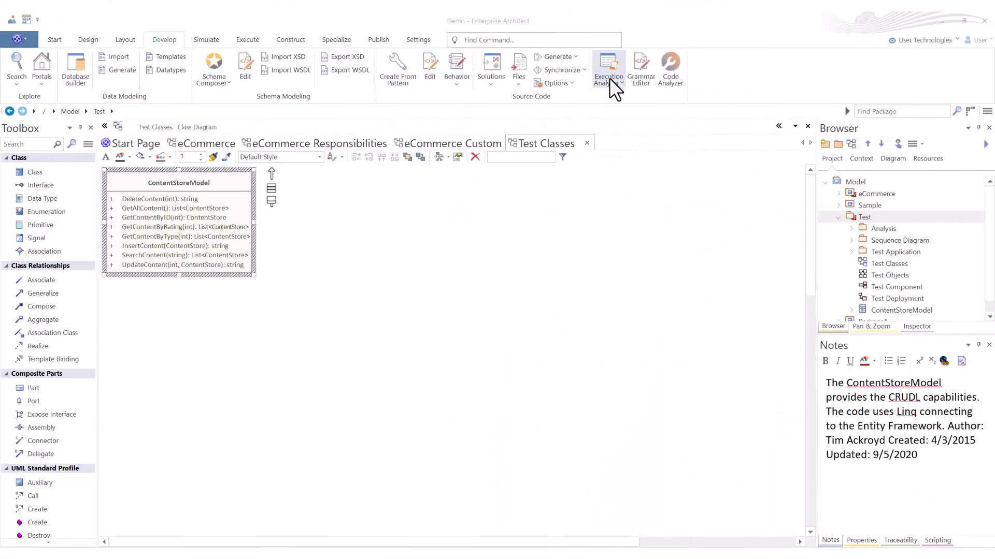
Step: Open the Execution Analyzer window for editing analyzer scripts and examine its script tools
left_click(624, 83)
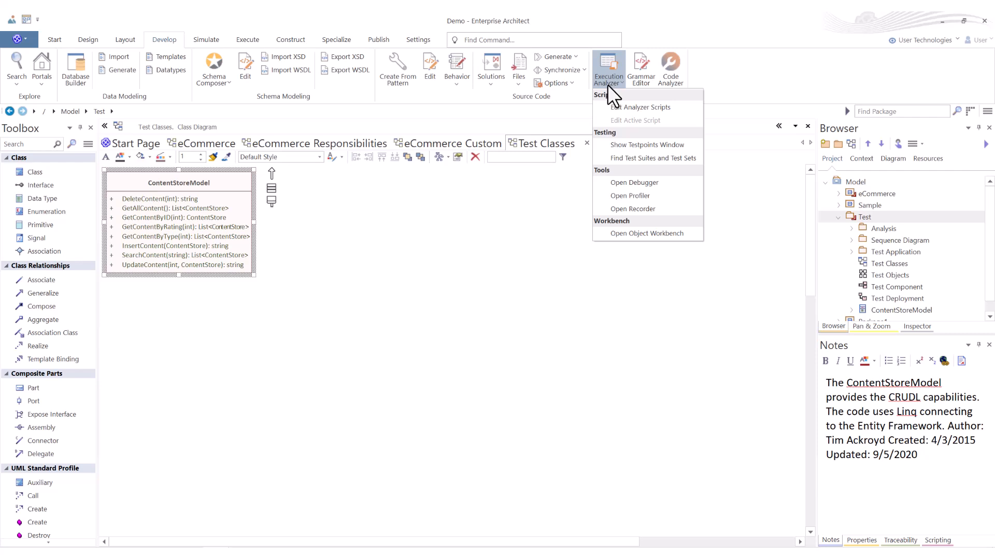
left_click(604, 66)
left_click(607, 64)
left_click(625, 106)
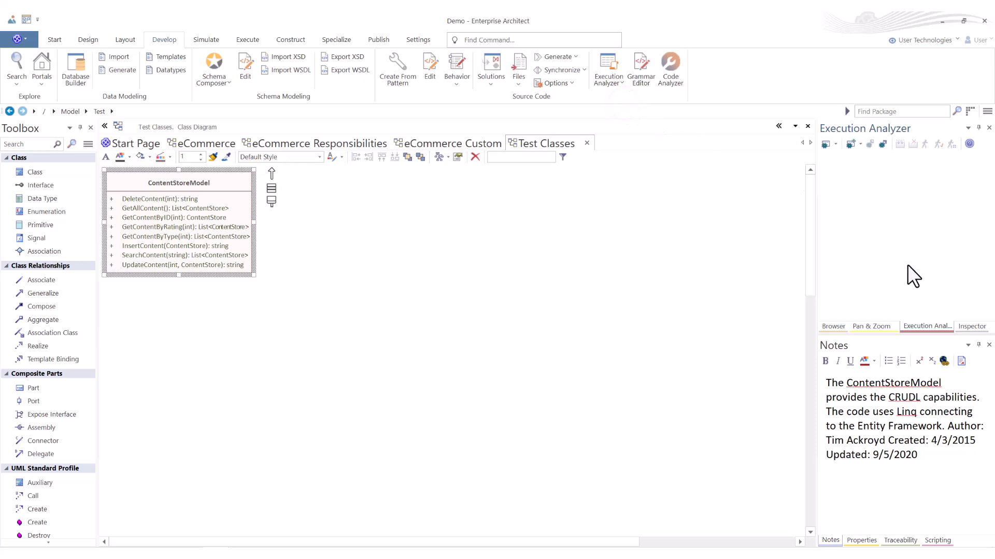
left_click(916, 326)
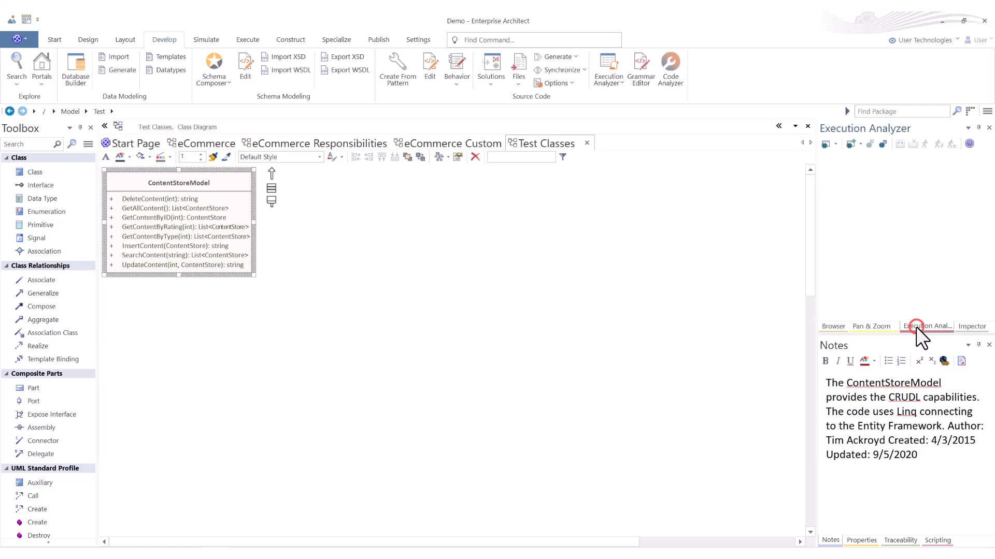
Step: Review the Execution Analyzer's scripts, testing, debugger, profiler, recorder and Object Workbench commands without running any
left_click(619, 82)
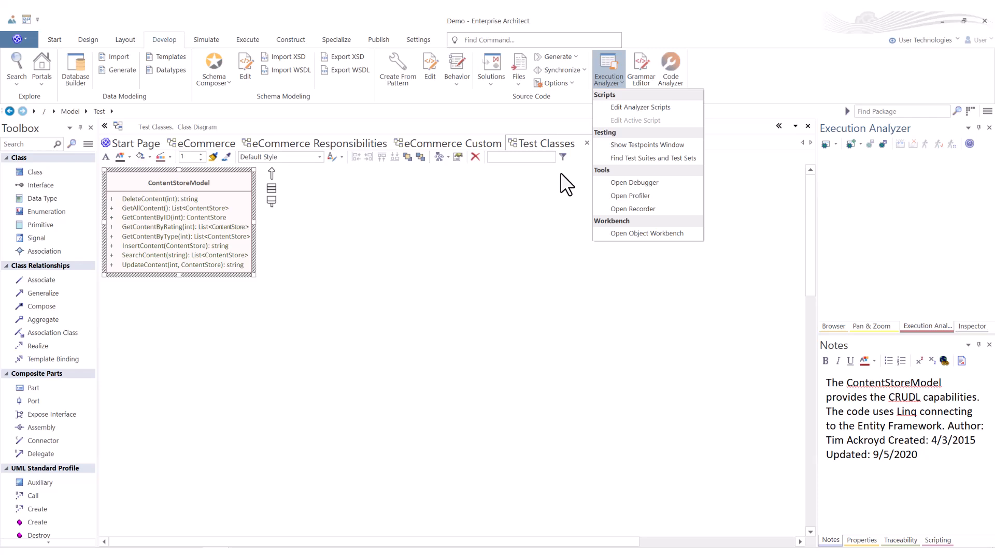
left_click(428, 247)
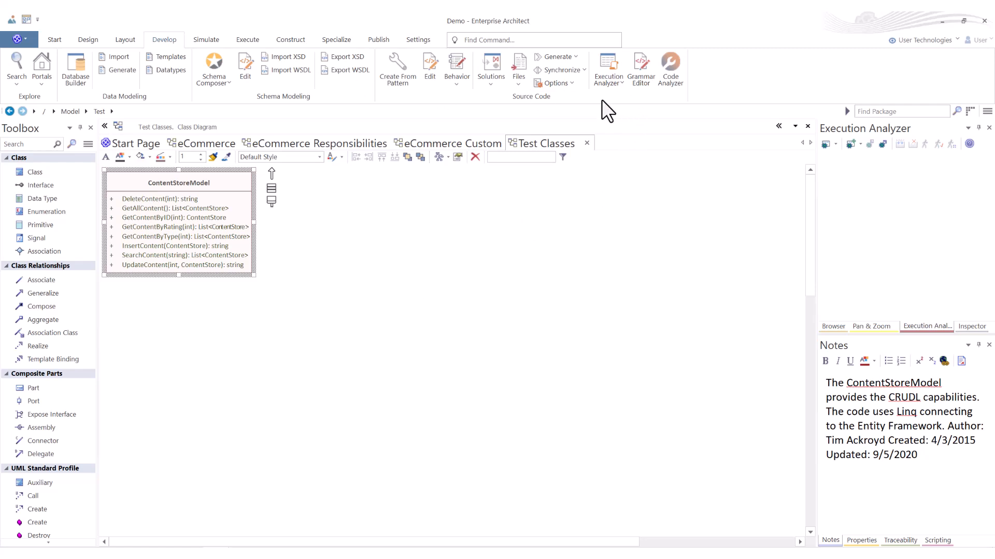
left_click(620, 87)
left_click(621, 85)
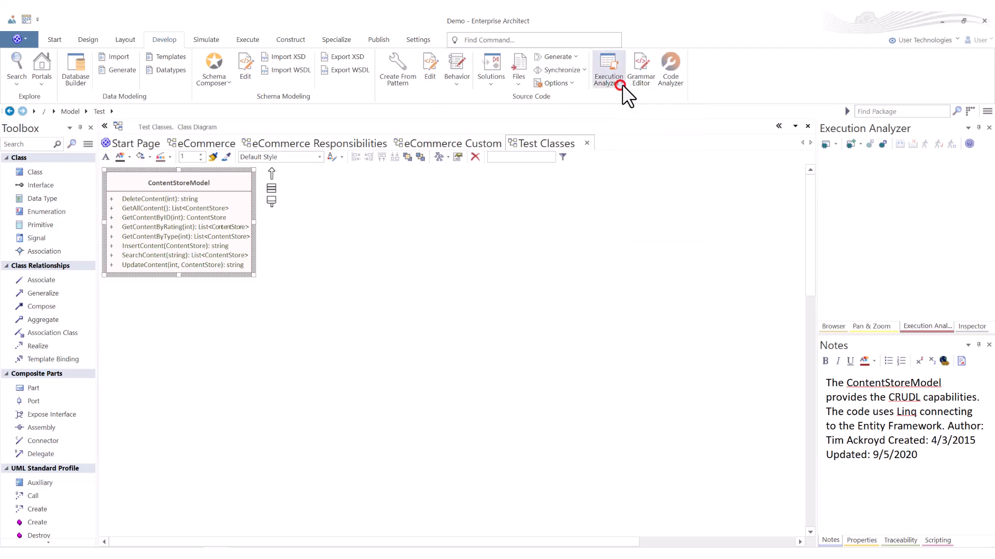
Step: Open the Grammar Editor, look over its grammar, debugger and macro views, and close it
left_click(645, 67)
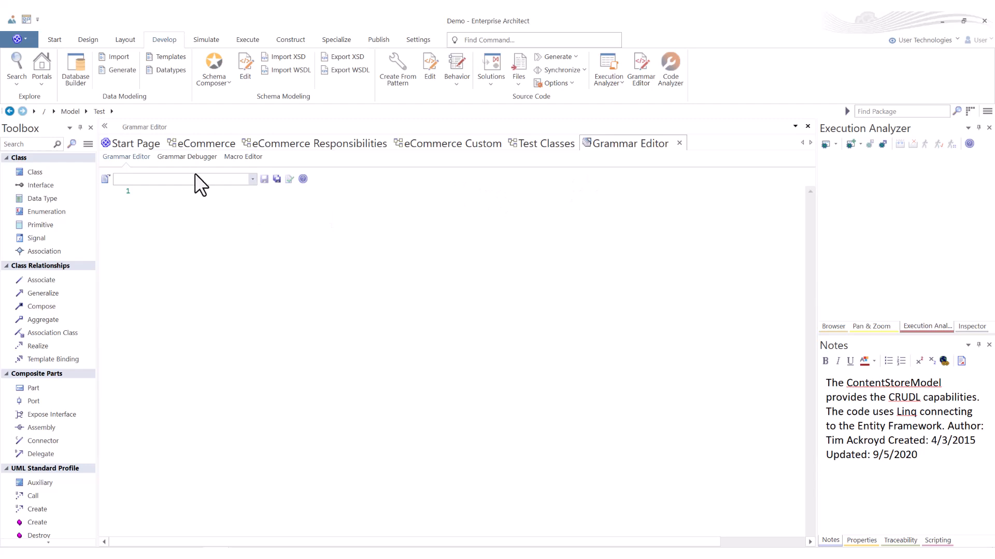
left_click(188, 158)
left_click(230, 156)
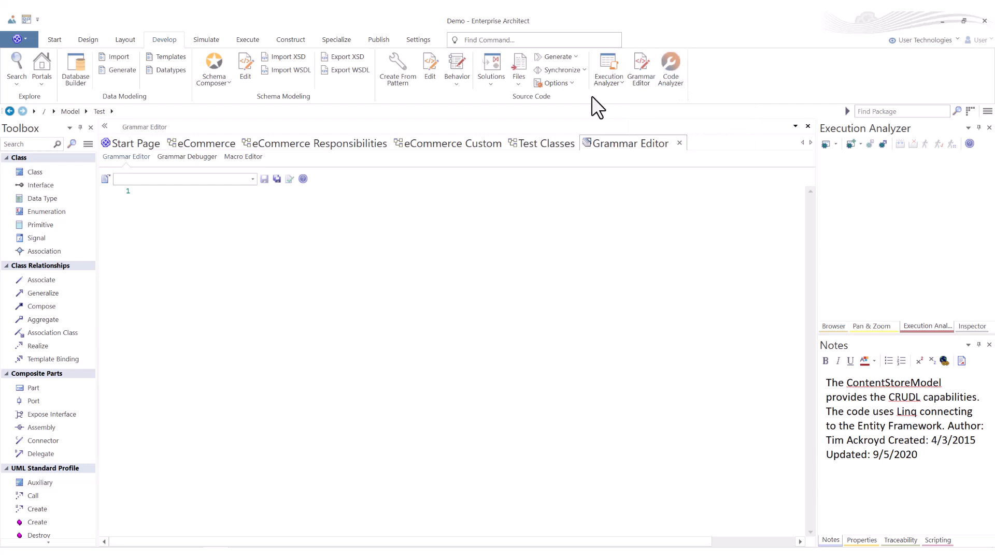
left_click(681, 144)
Step: Open the Code Analyzer and examine its Source view, finishing on the Query view
left_click(661, 74)
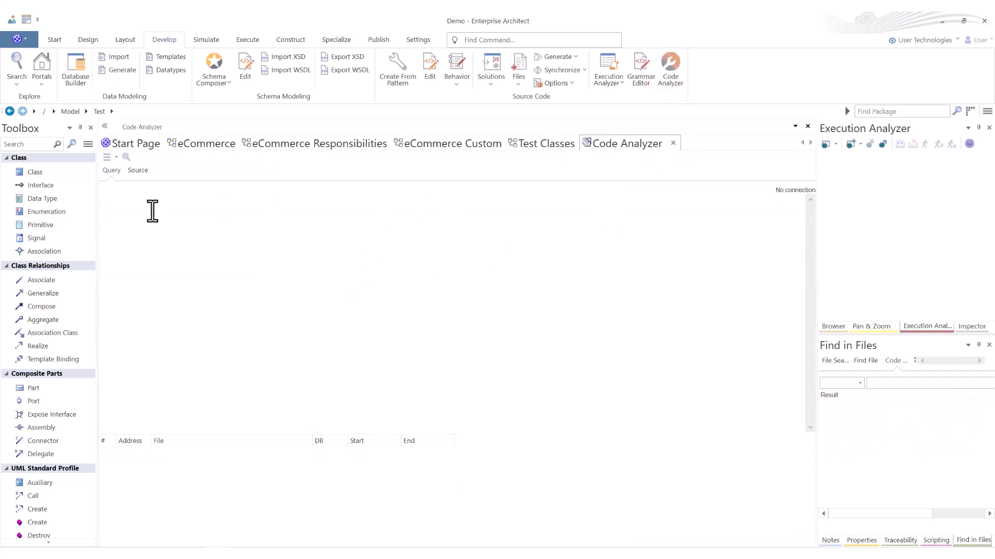
left_click(138, 171)
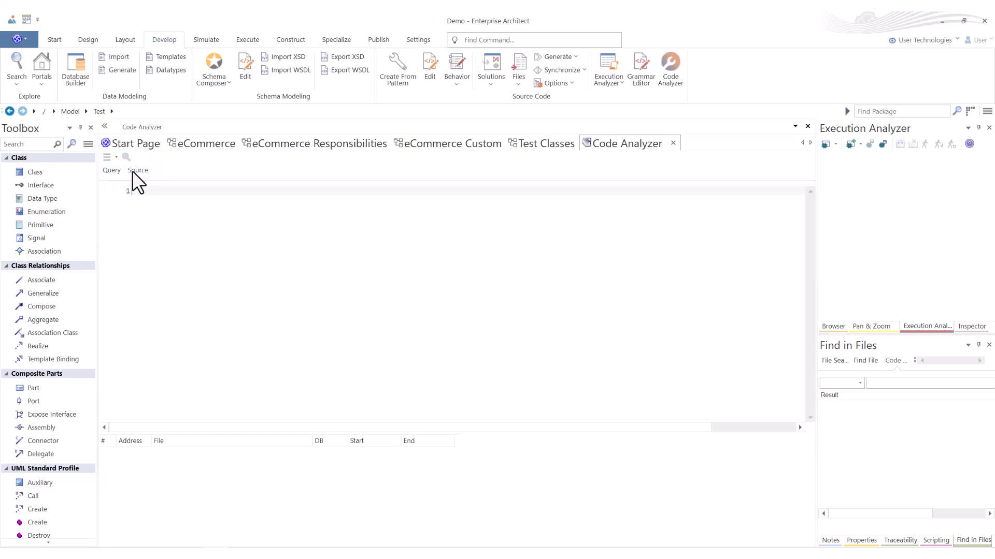
left_click(114, 170)
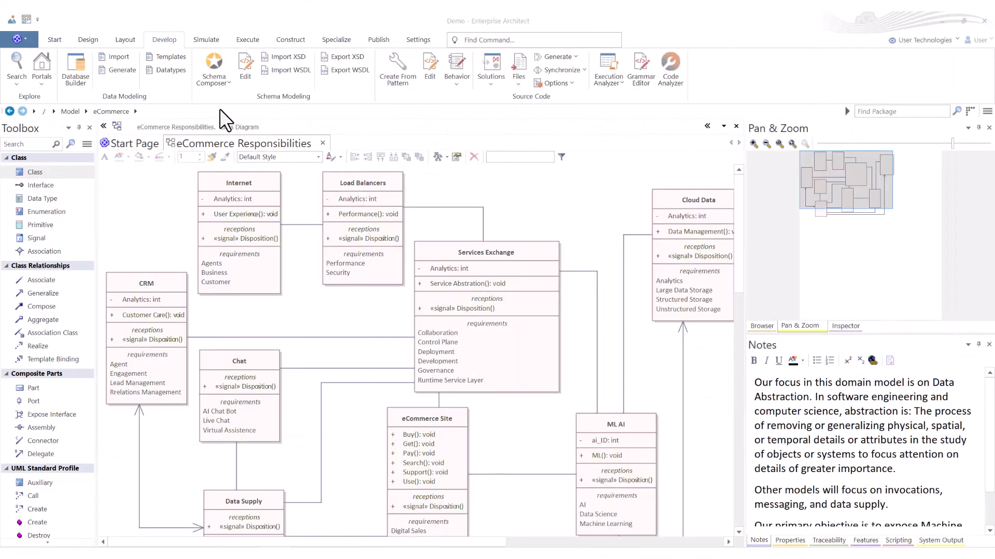
left_click(177, 21)
left_click(239, 97)
left_click(475, 95)
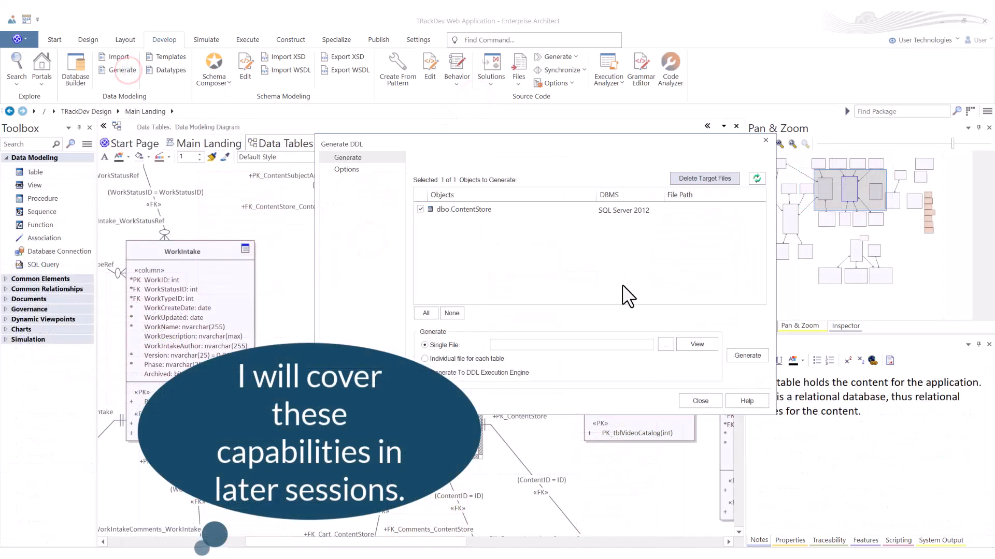
Step: Generate the ContentStore table's DDL to the single file ContentStore.sql in the Demos folder and view the resulting SQL script
left_click(665, 345)
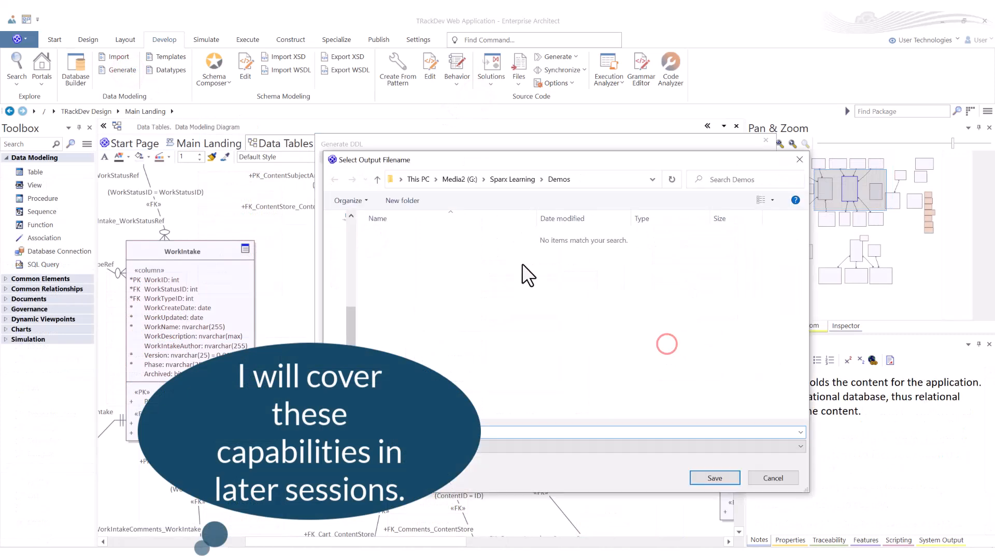
left_click(710, 473)
left_click(747, 355)
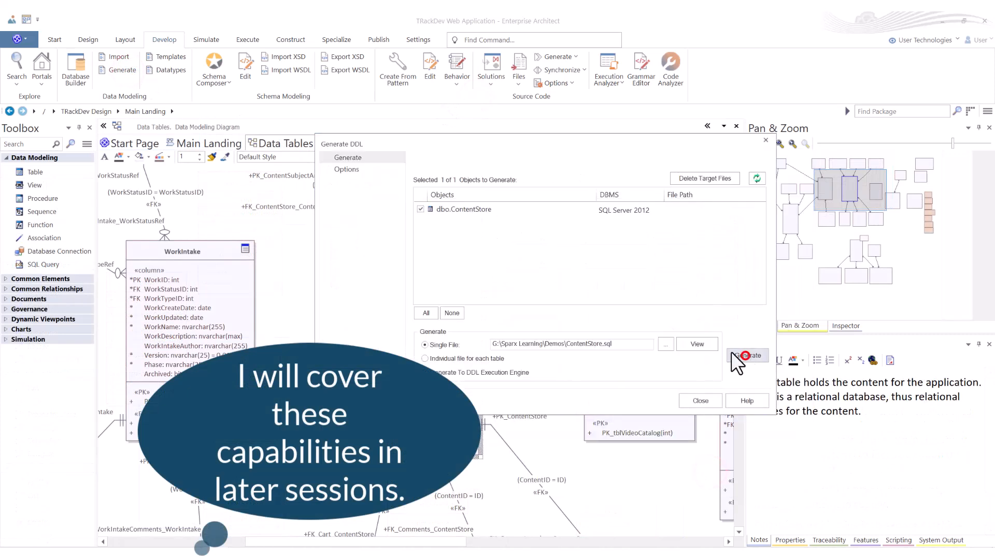
left_click(697, 344)
scroll(693, 400, "down", 1)
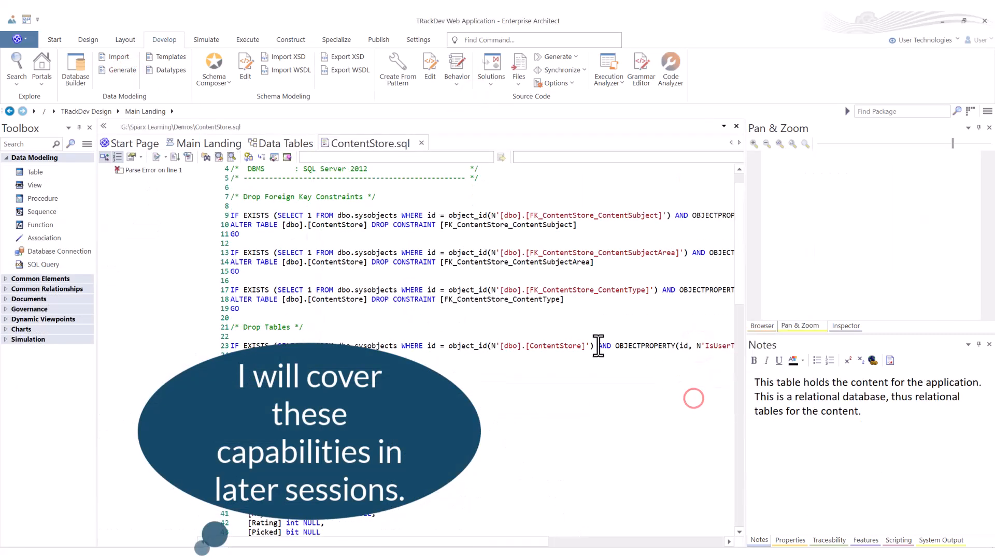